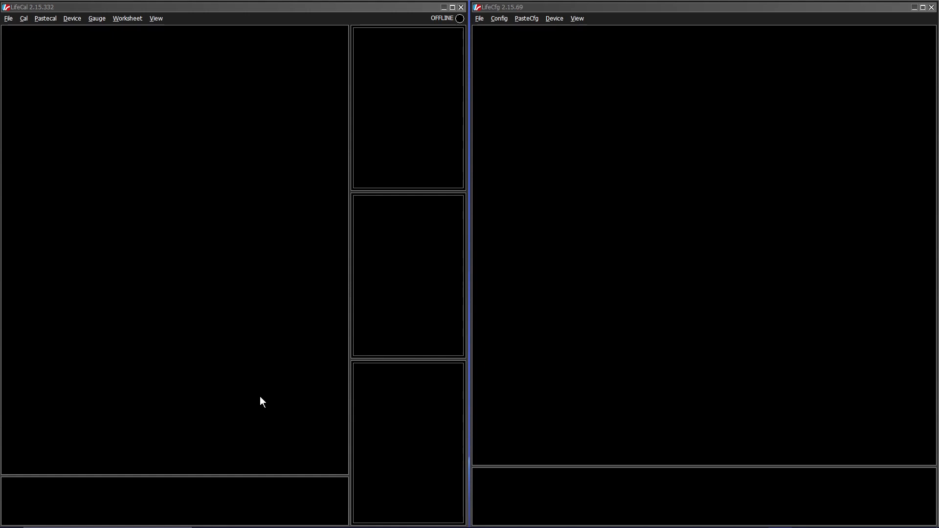
Step: Connect LifeCal to the detected F88 GENERIC ECU
left_click(219, 11)
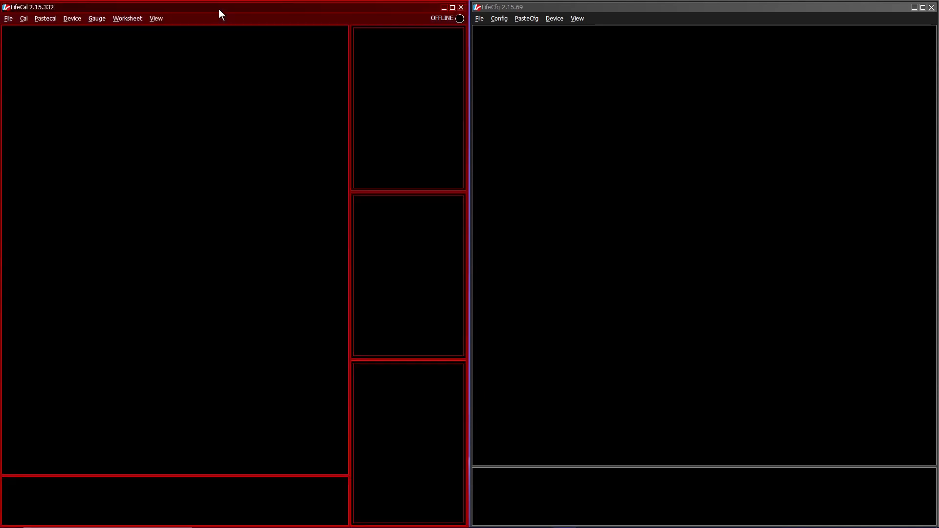
left_click(78, 21)
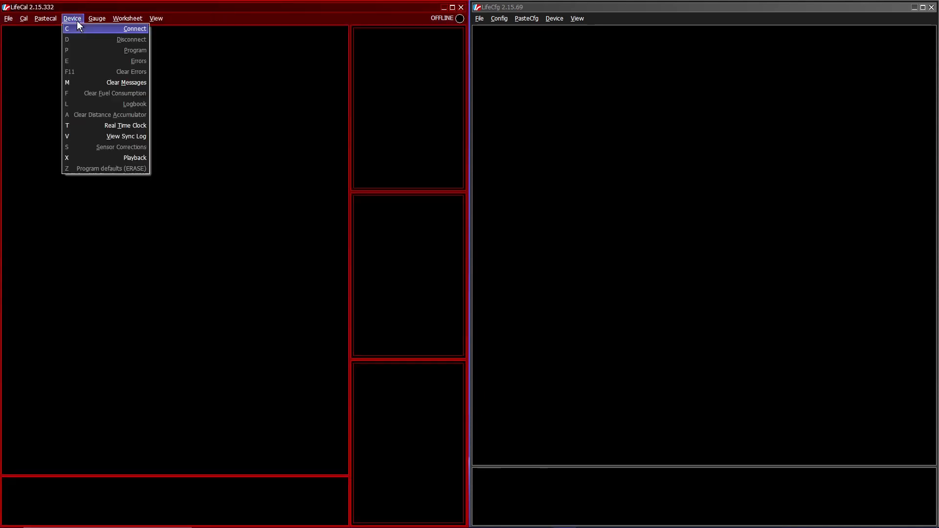
left_click(77, 28)
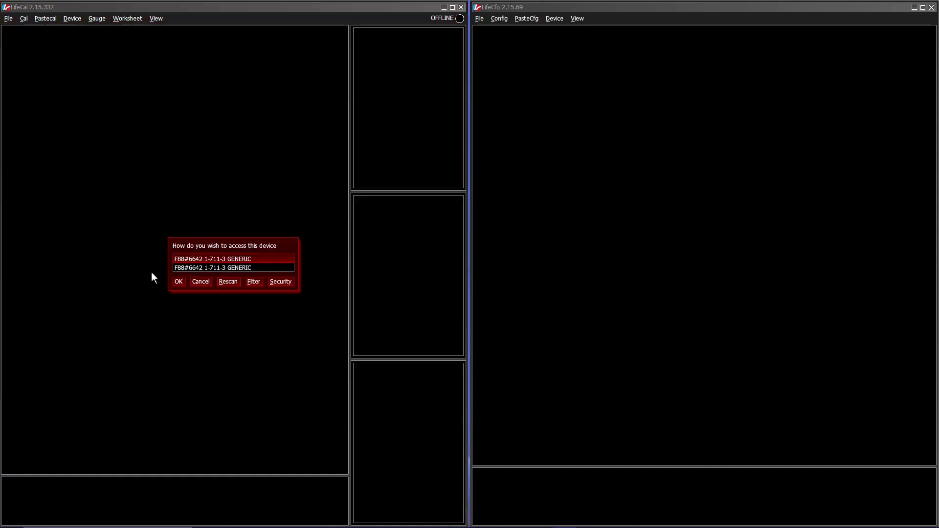
left_click(181, 282)
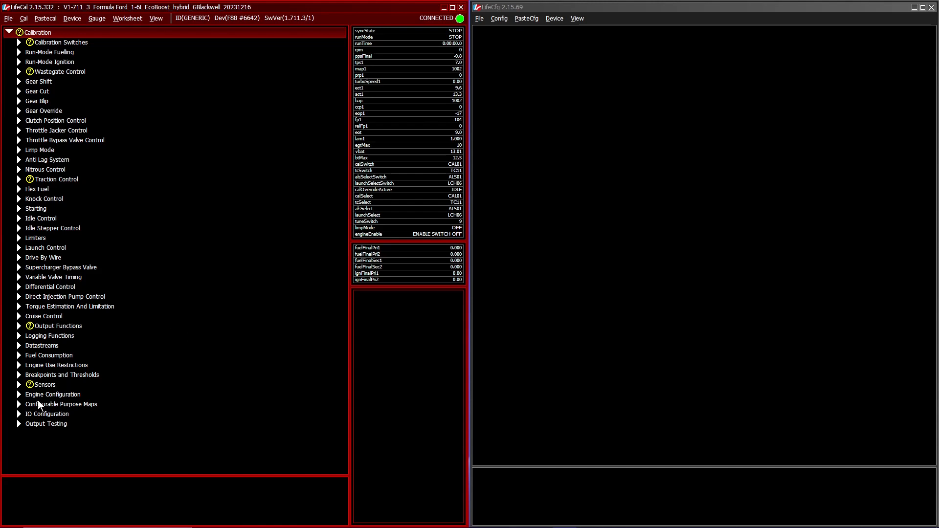
Step: Open the pin assignments from the IO Configuration section of the calibration
left_click(19, 414)
left_click(19, 414)
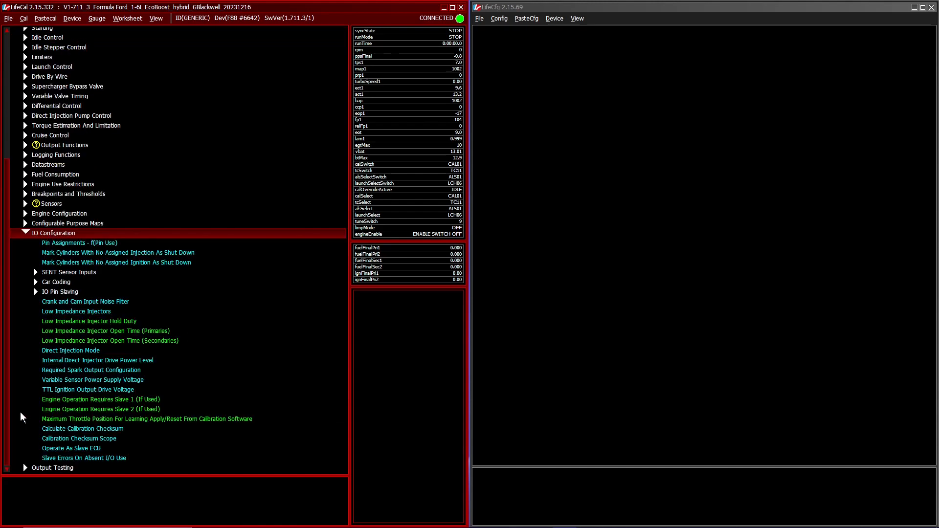
double_click(69, 244)
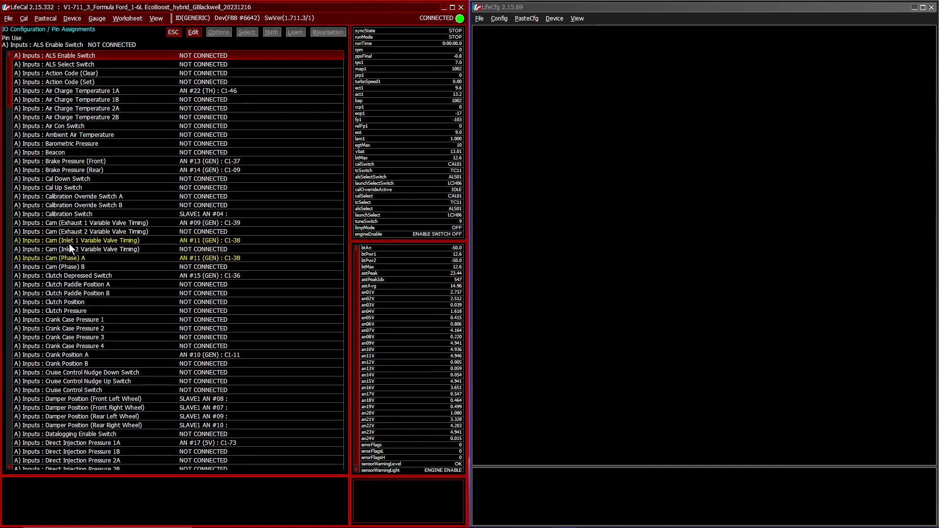
Step: Set the rear left and rear right wheel damper position inputs to NOT CONNECTED
scroll(69, 244, "down", 5)
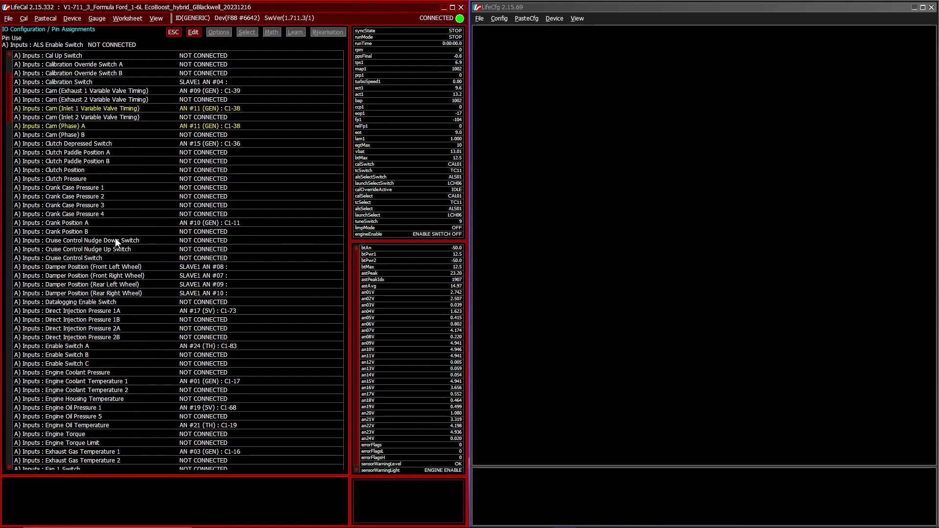
double_click(229, 285)
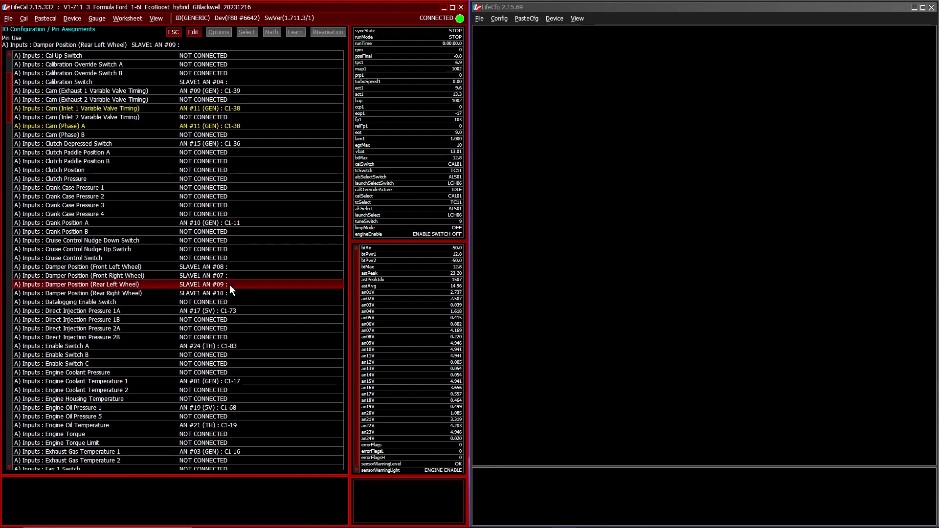
key("Return")
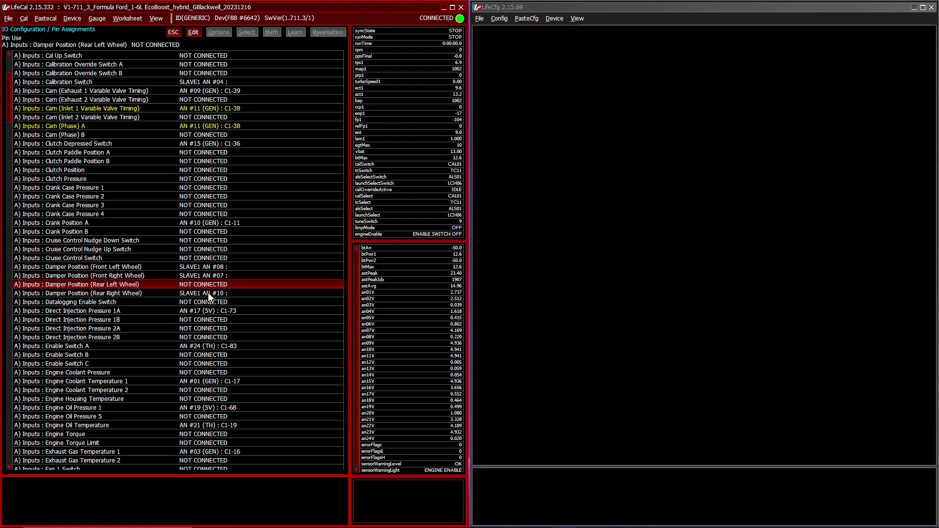
left_click(207, 293)
key("Return")
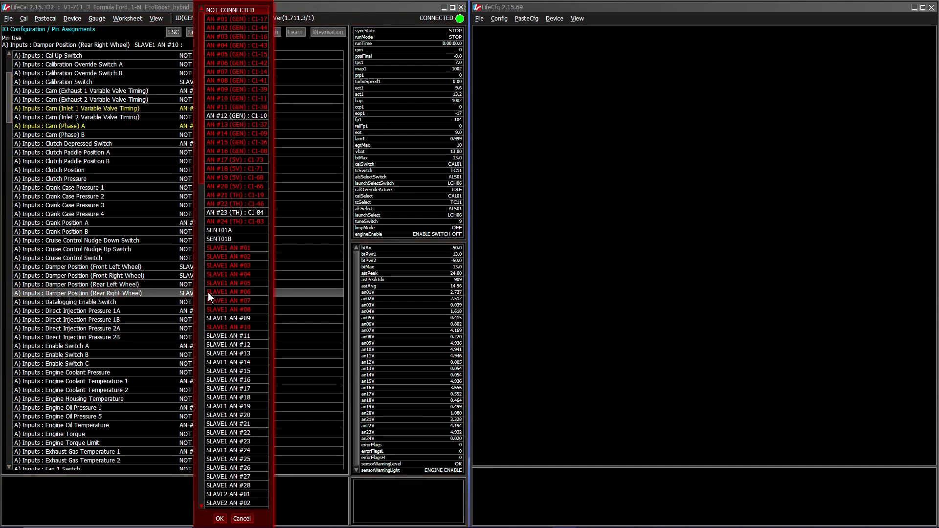
key("Return")
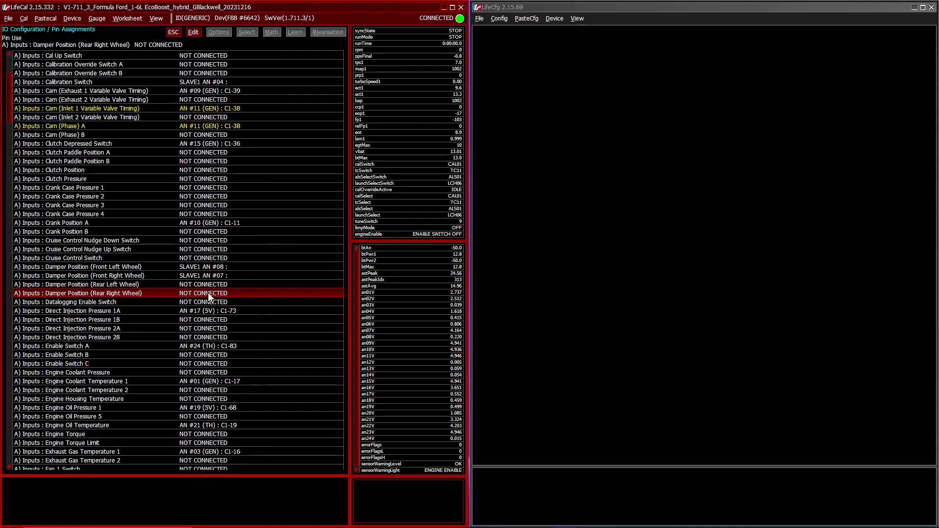
Step: Assign the Engine Coolant Pressure input to SLAVE1 AN #10 and program the calibration into the ECU
double_click(191, 372)
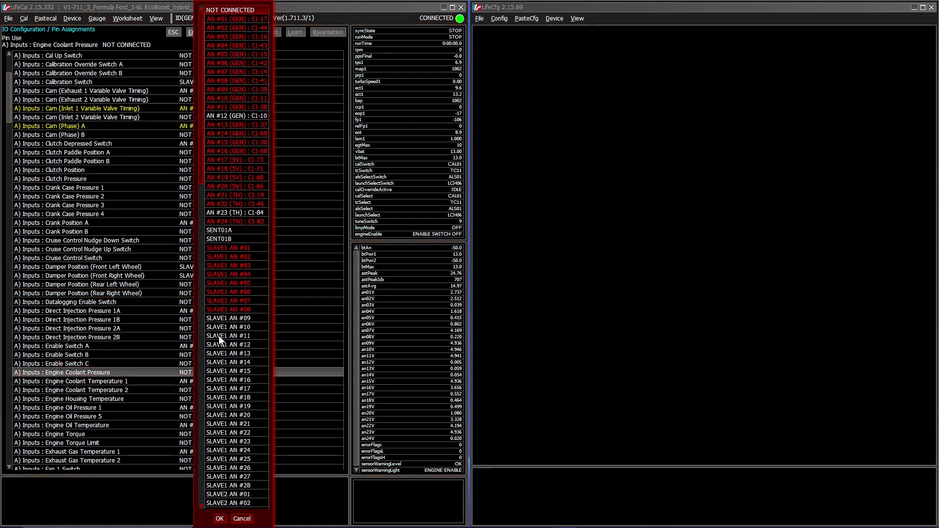
double_click(228, 327)
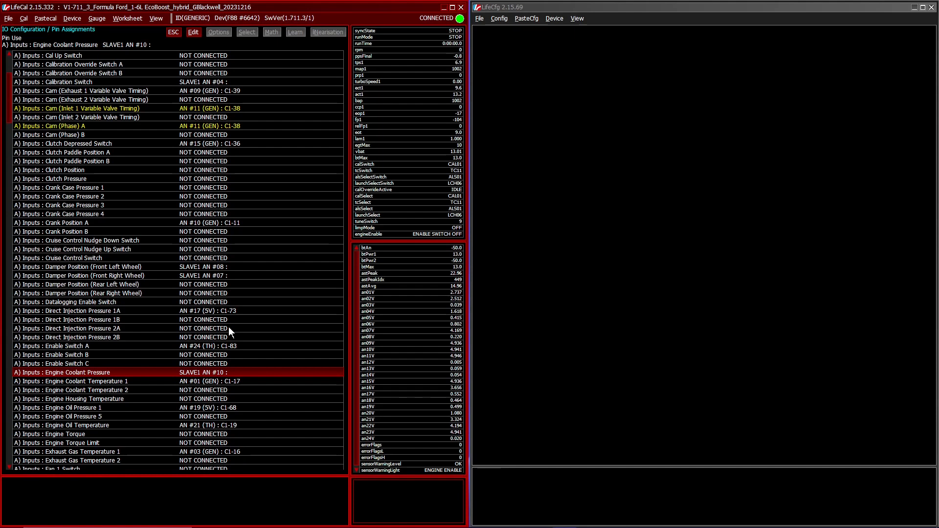
key("alt+d")
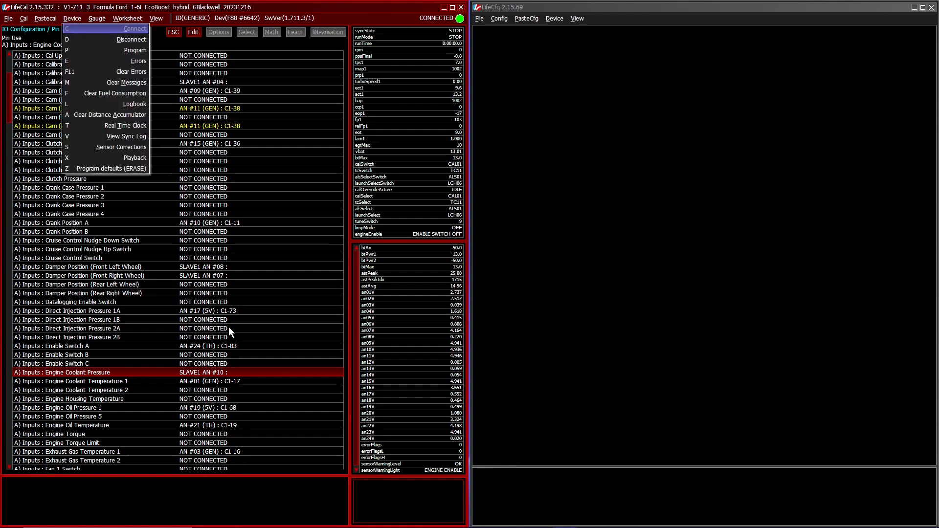
key("Escape")
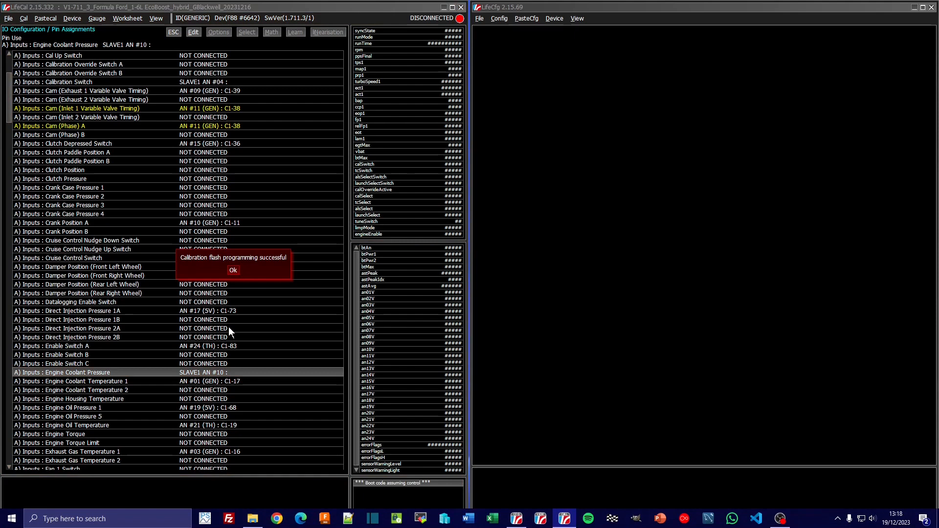
left_click(232, 271)
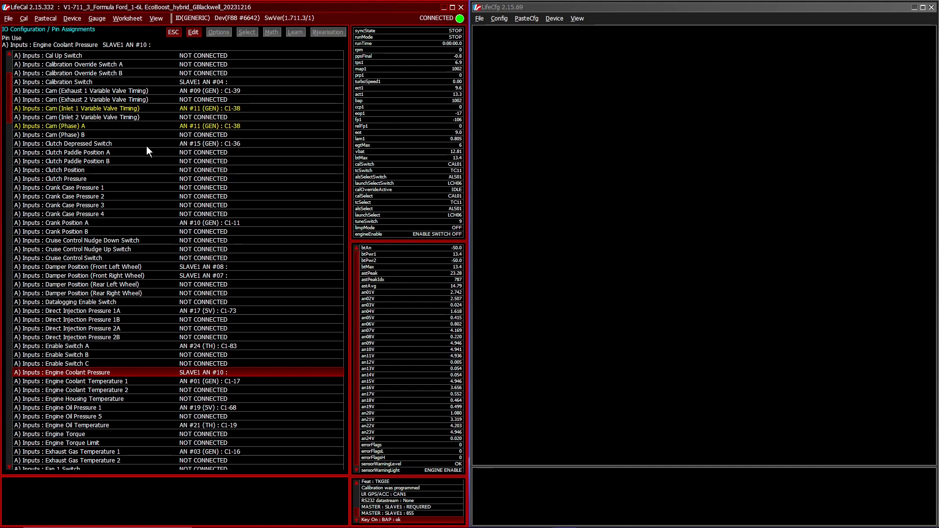
key("Escape")
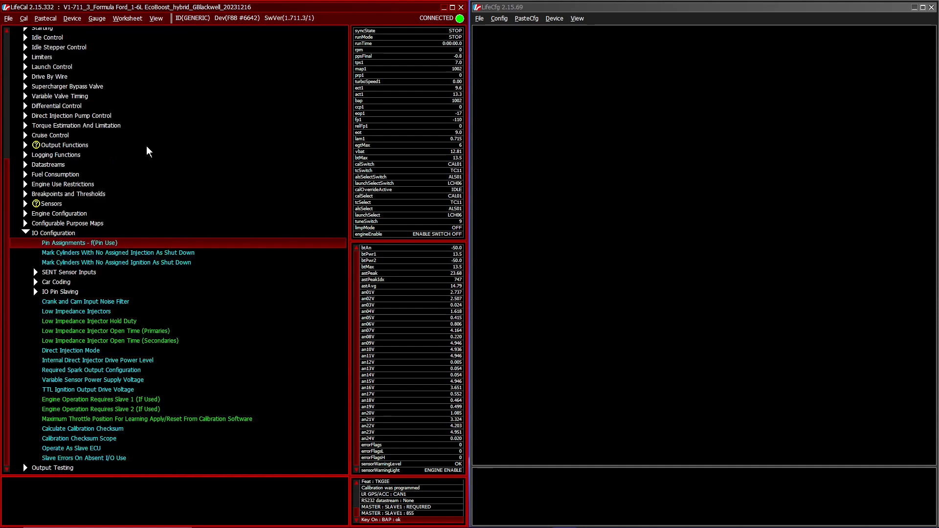
Step: Expand the defined sensors down to the settings of the Engine Coolant Pressure Sensor
double_click(49, 204)
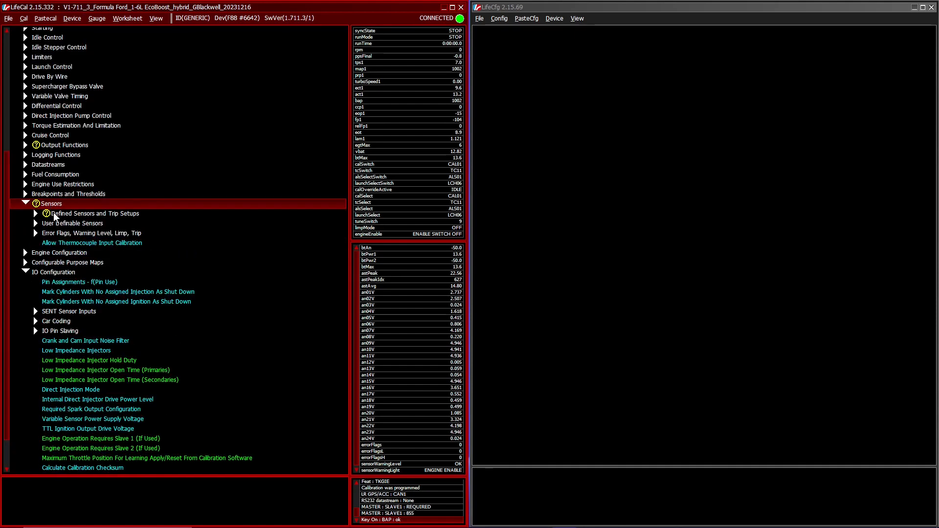
left_click(54, 214)
double_click(54, 214)
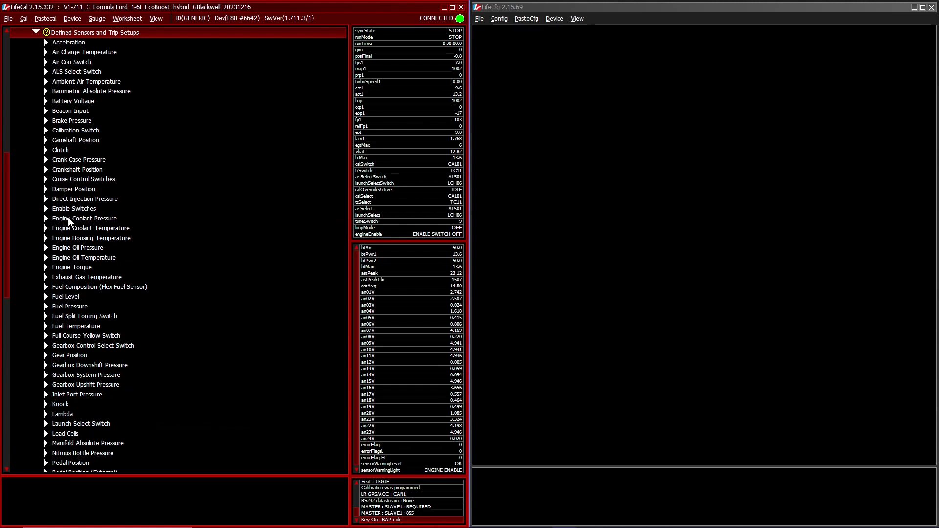
double_click(69, 220)
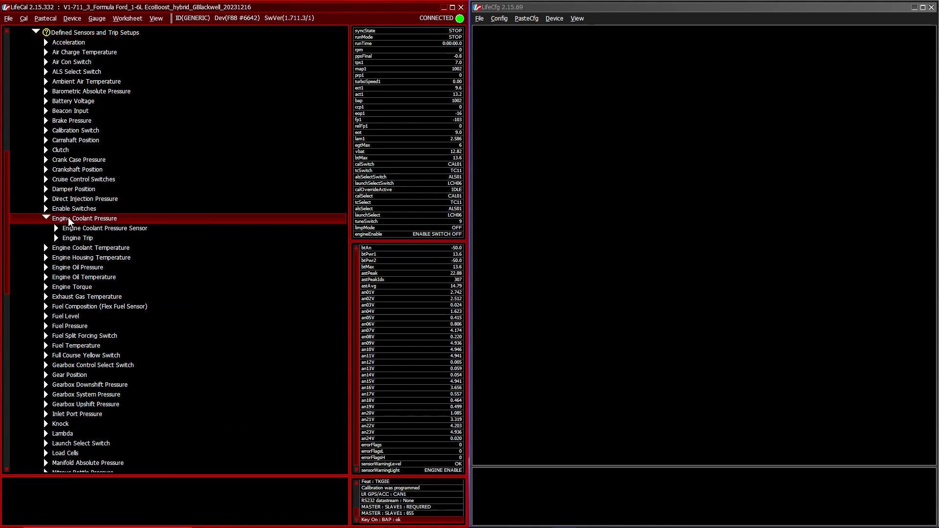
double_click(77, 229)
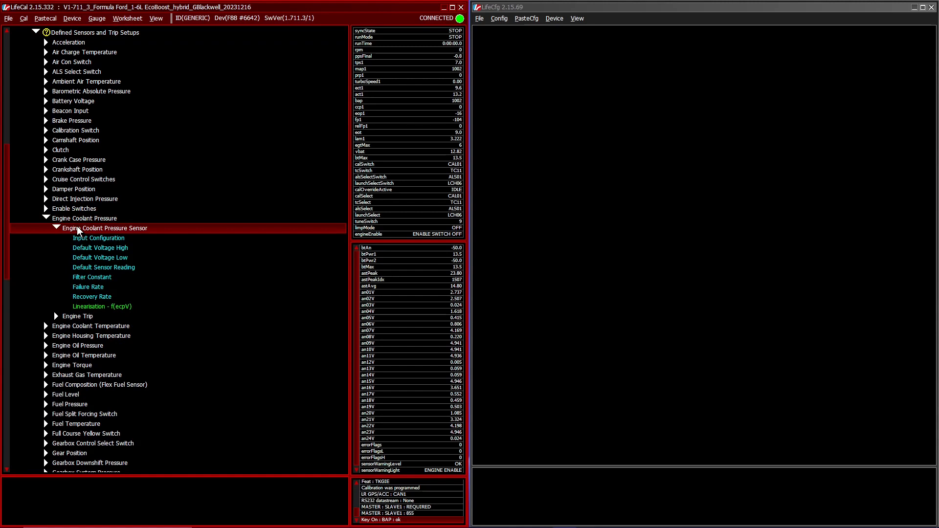
Step: Add text gauges for the ecp and ecpV channels
key("alt+g")
key("Return")
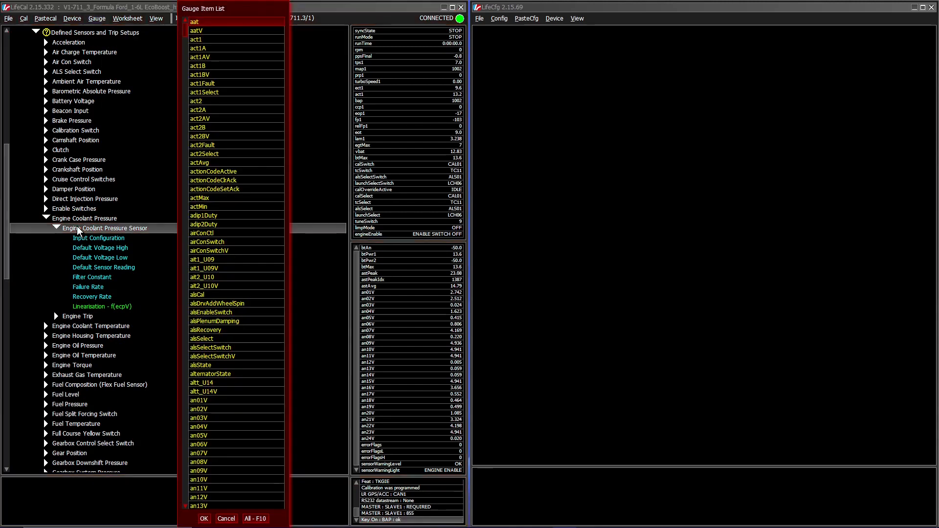
type("ecp")
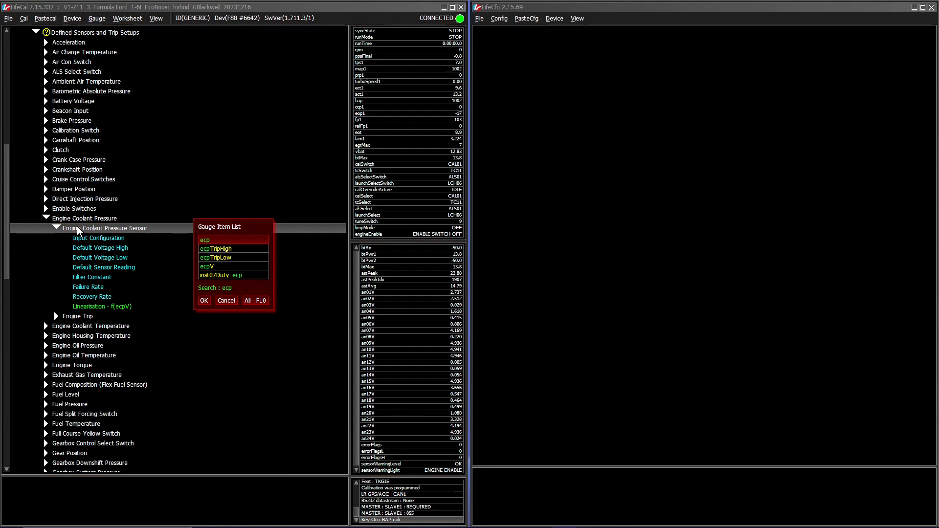
left_click(207, 270)
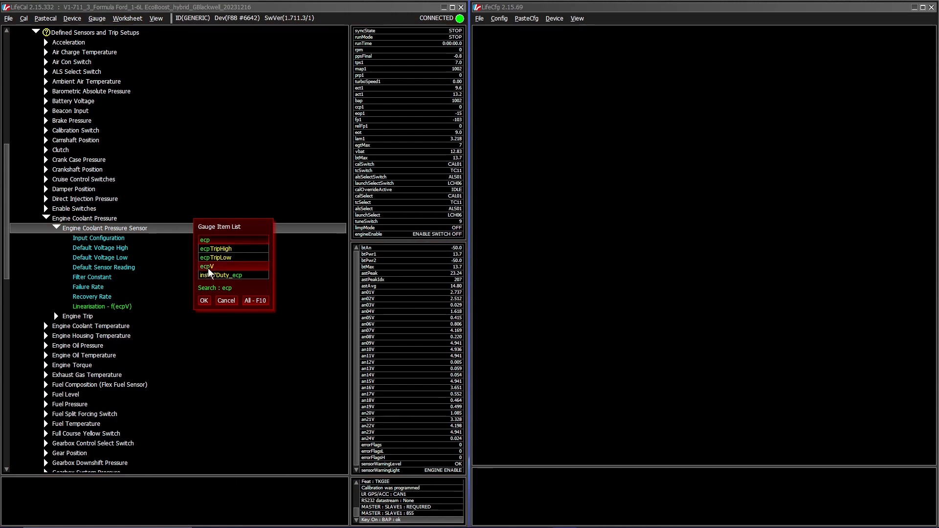
left_click(204, 300)
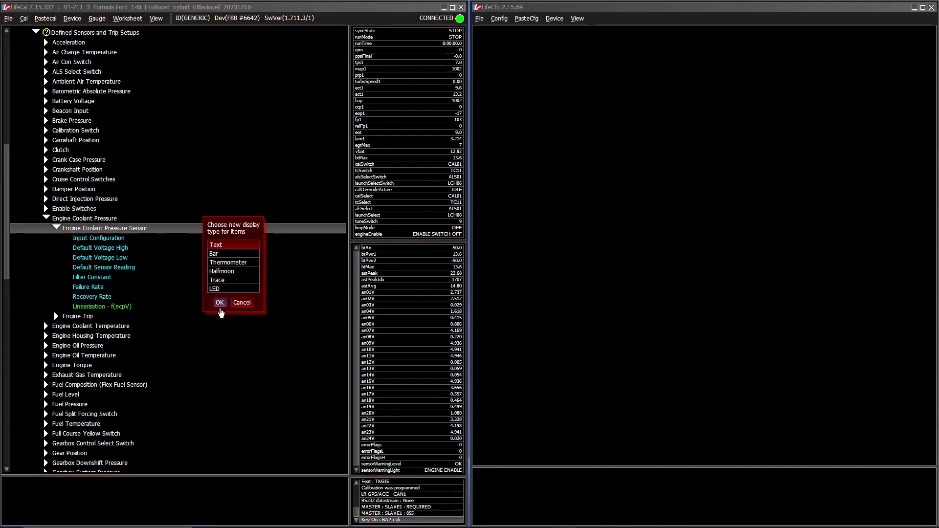
left_click(220, 303)
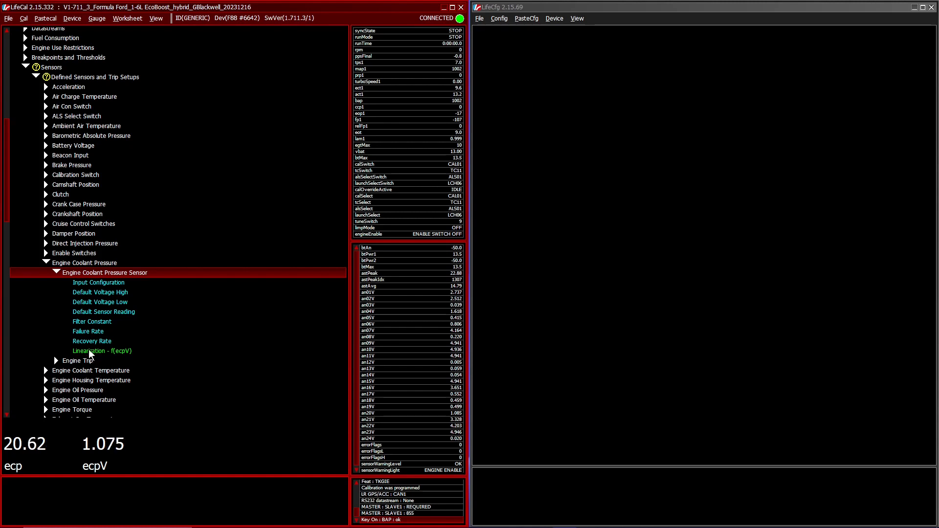
Step: Open the engine coolant pressure sensor's linearisation and set every point of the curve to 0 psi
double_click(89, 351)
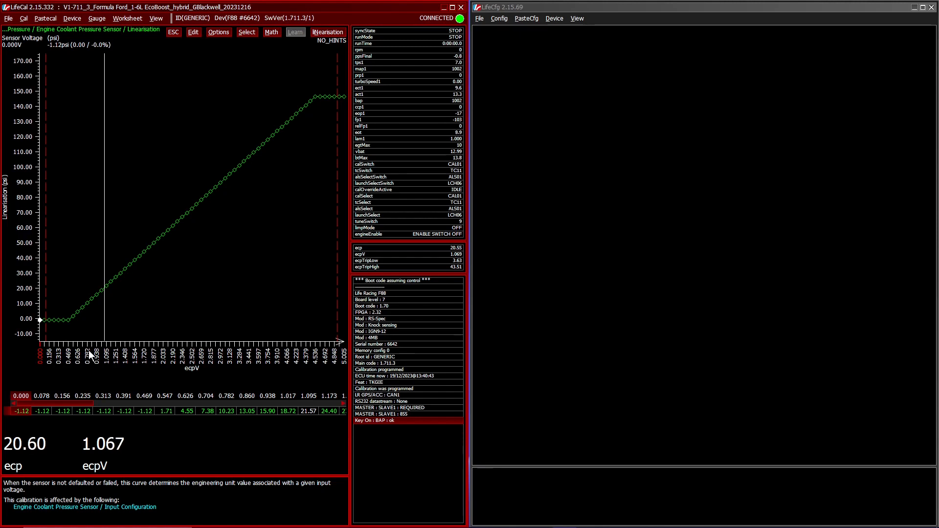
key("s")
key("a")
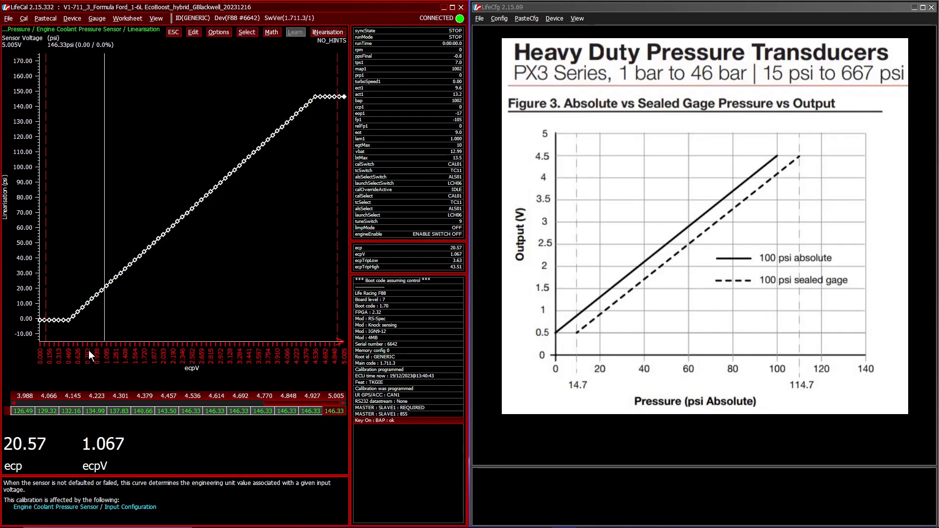
key("Return")
type("0")
key("Return")
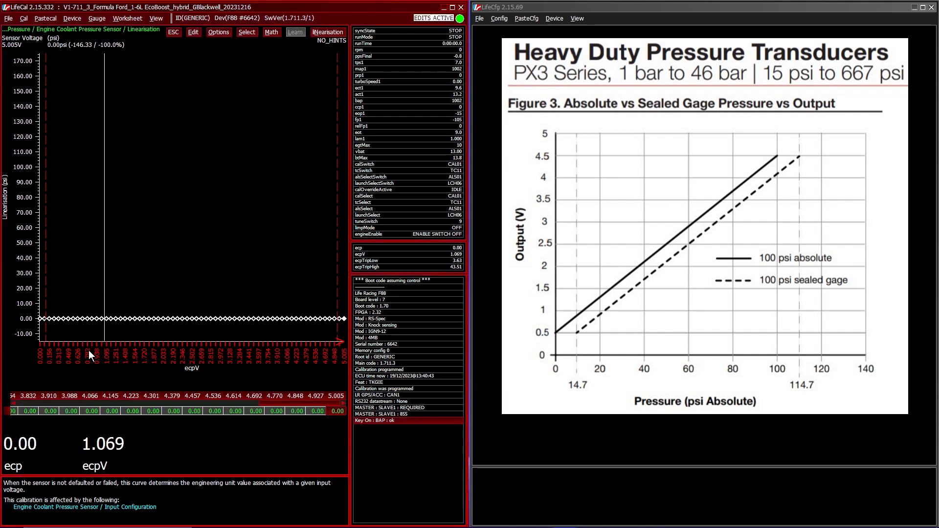
Step: Set the linearisation point at 4.457 V to 100 psi
key("Left")
key("Left")
key("Left")
key("Left")
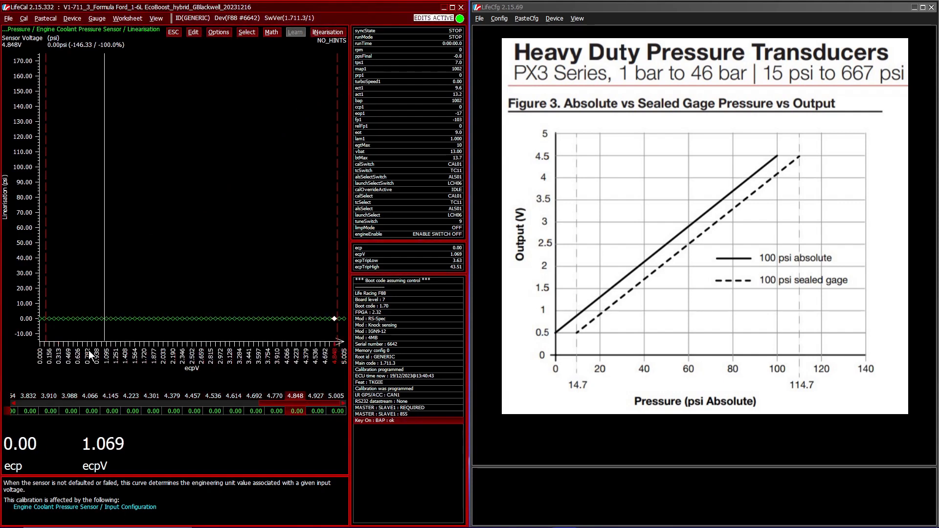
key("Left")
key("Left")
key("Left")
key("Left")
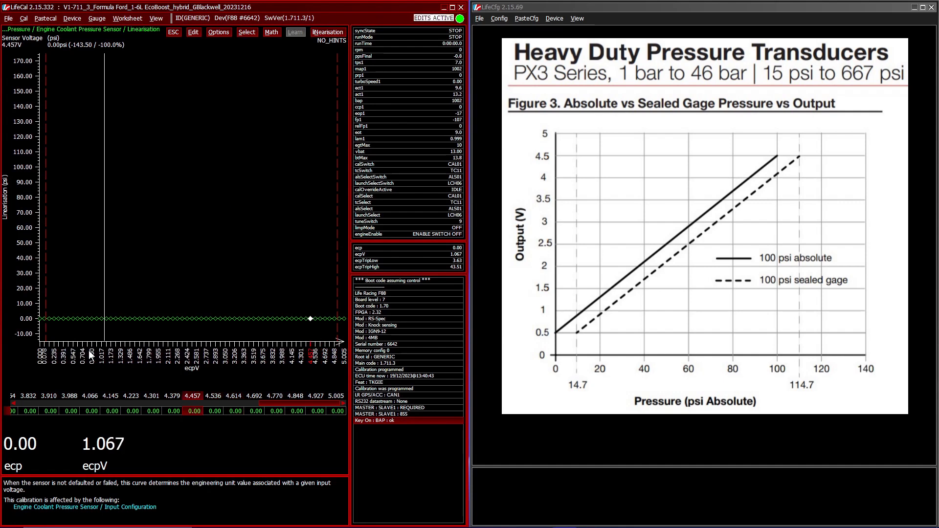
key("Right")
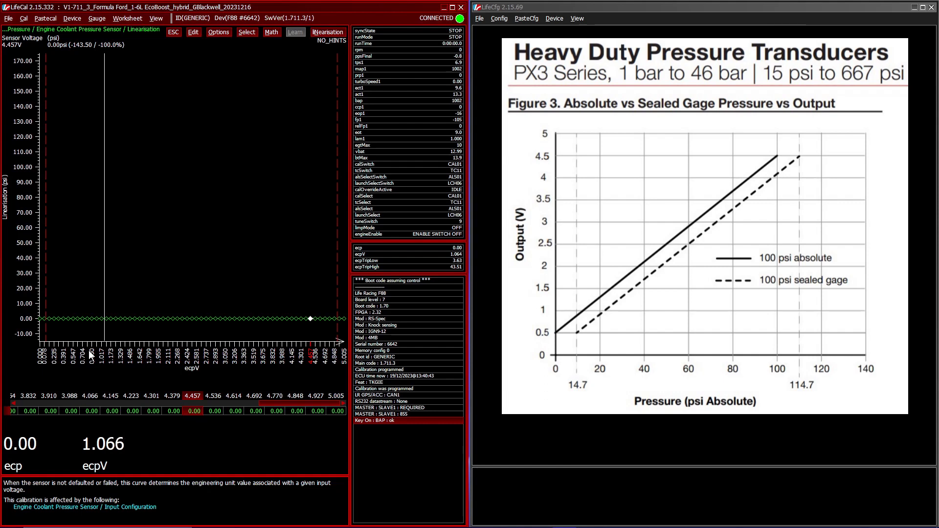
key("Return")
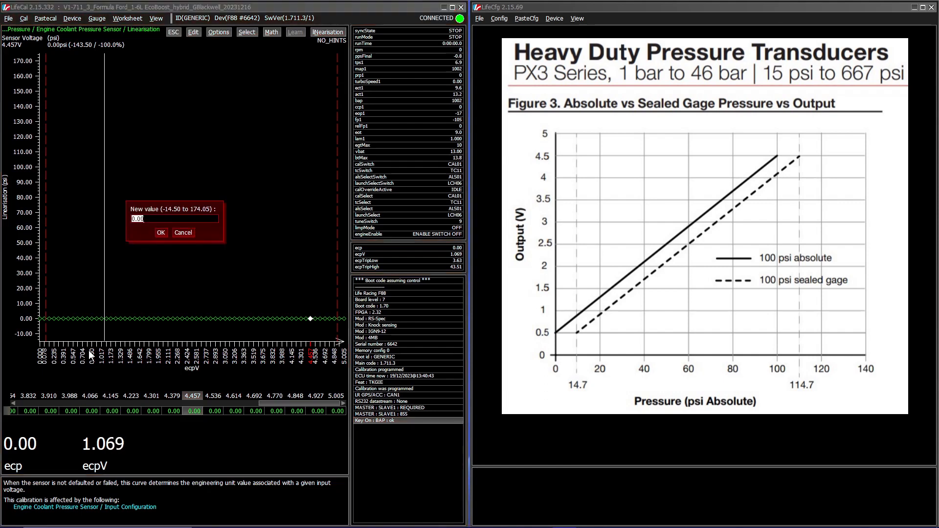
type("100")
key("Return")
Step: Interpolate the coolant pressure linearisation along X between the 0.469 V and 4.457 V points
key("shift+Left")
key("shift+Left")
key("shift+Left")
key("shift+Left")
key("shift+Left")
key("shift+Left")
key("shift+Left")
key("shift+Left")
key("shift+Left")
key("shift+Left")
key("shift+Left")
key("shift+Left")
key("shift+Left")
key("shift+Left")
key("shift+Left")
key("shift+Left")
key("shift+Left")
key("shift+Left")
key("shift+Left")
key("shift+Left")
key("shift+Left")
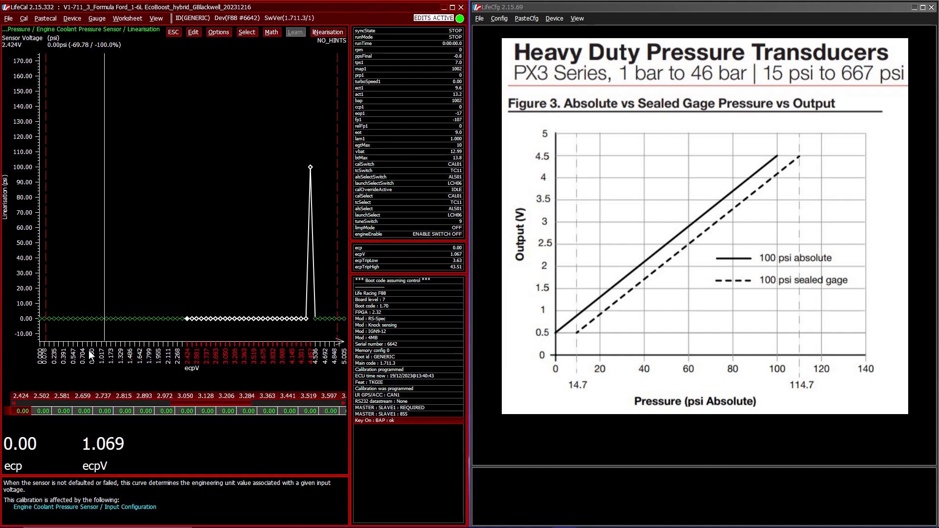
key("shift+Left")
key("shift+Left")
key("shift+Left")
key("shift+Left")
key("shift+Left")
key("shift+Left")
key("shift+Left")
key("shift+Left")
key("shift+Left")
key("shift+Left")
key("shift+Left")
key("shift+Left")
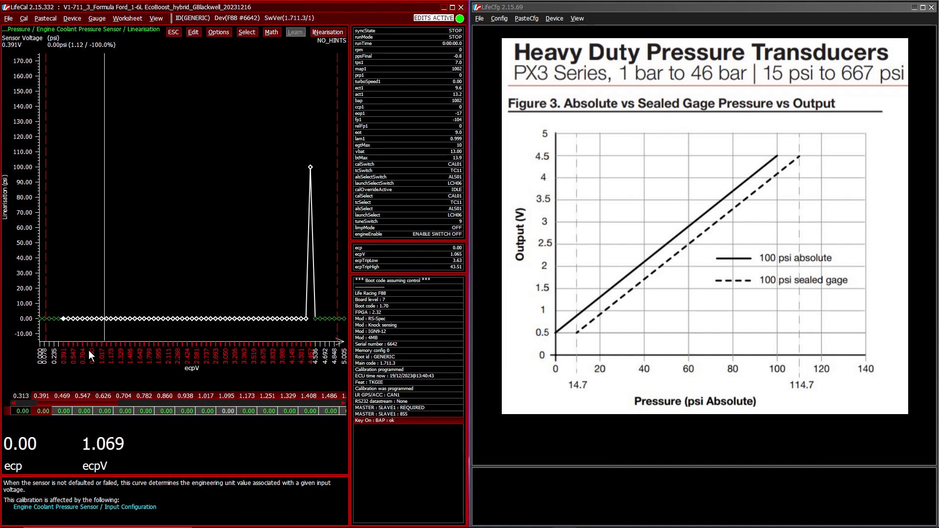
key("shift+Right")
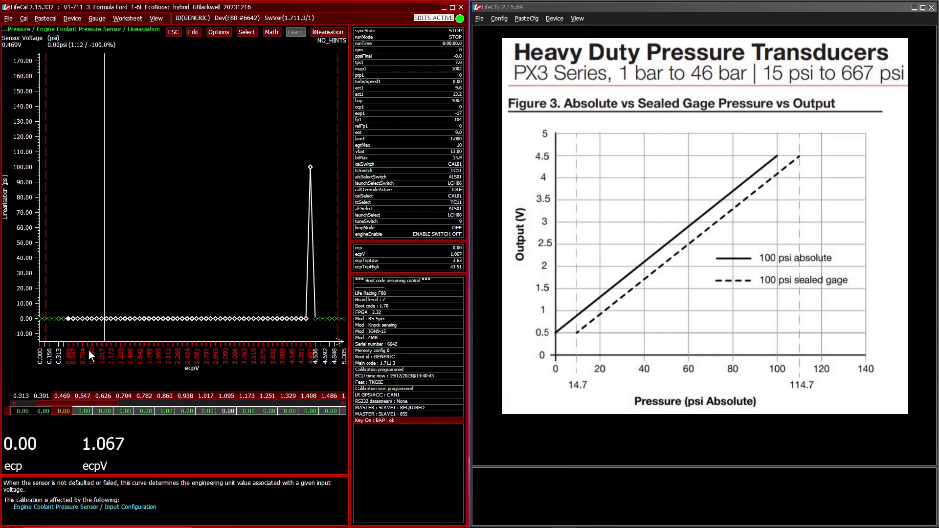
key("alt+m")
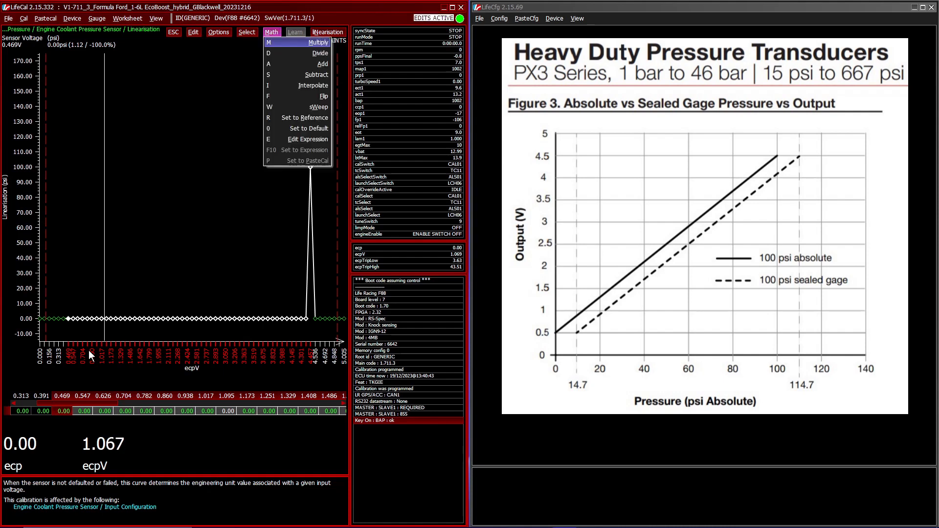
key("i")
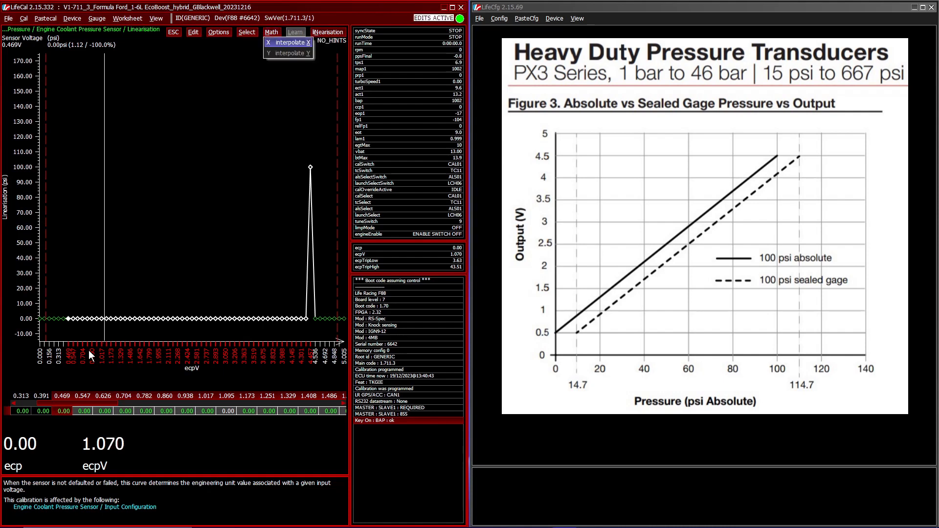
key("x")
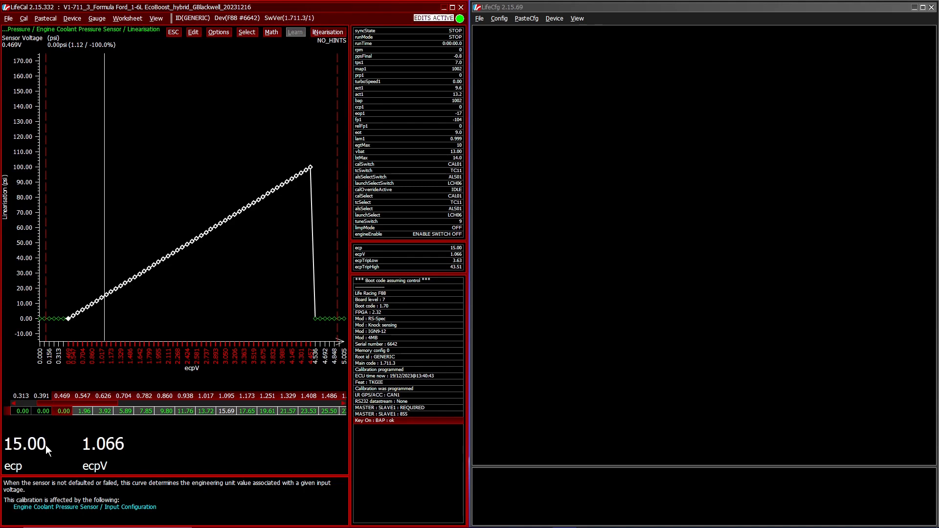
key("Escape")
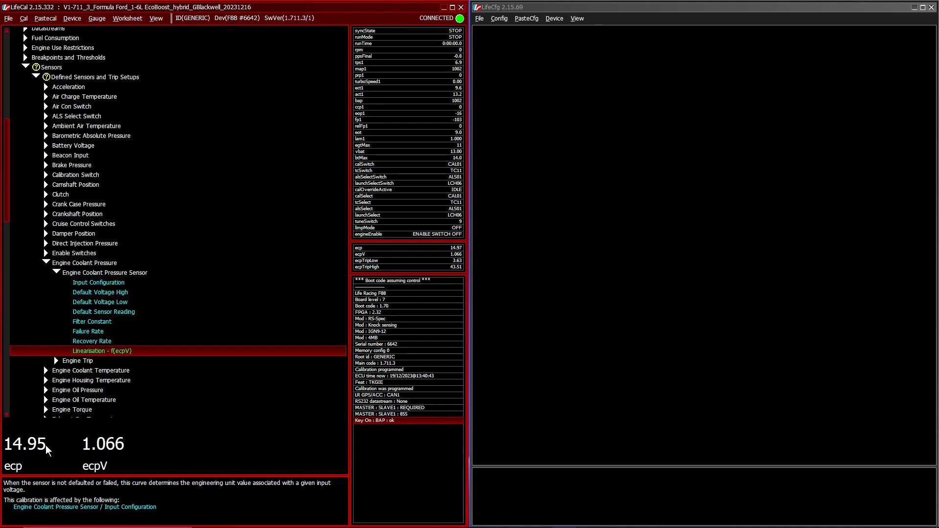
Step: Program the calibration with the new linearisation into the ECU's flash
key("alt+d")
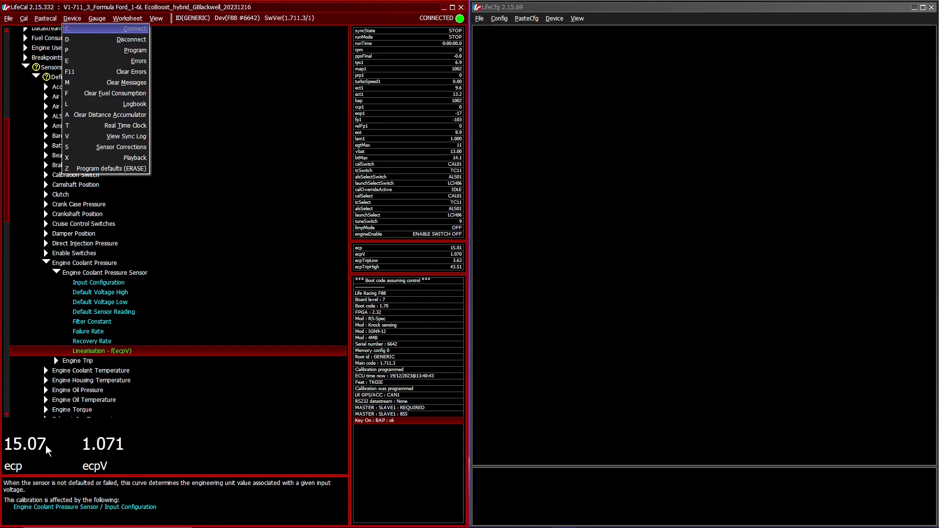
key("Escape")
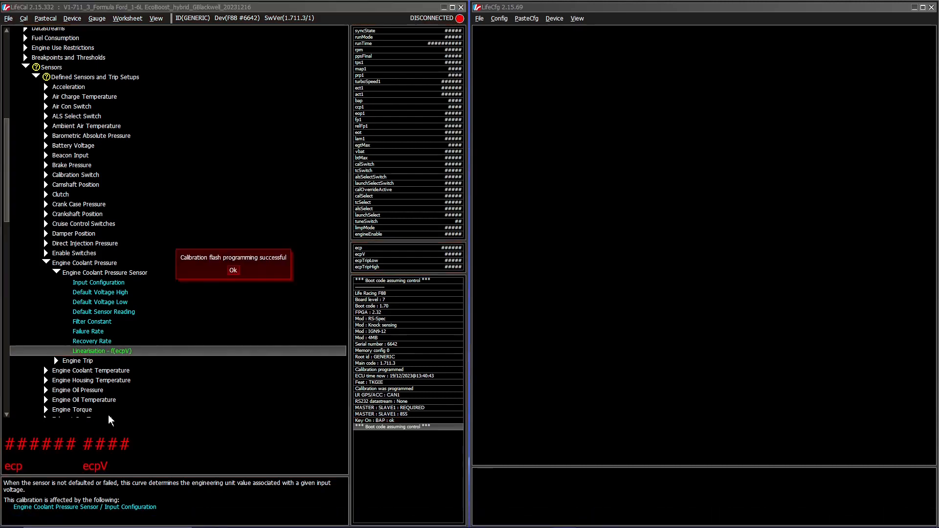
left_click(237, 270)
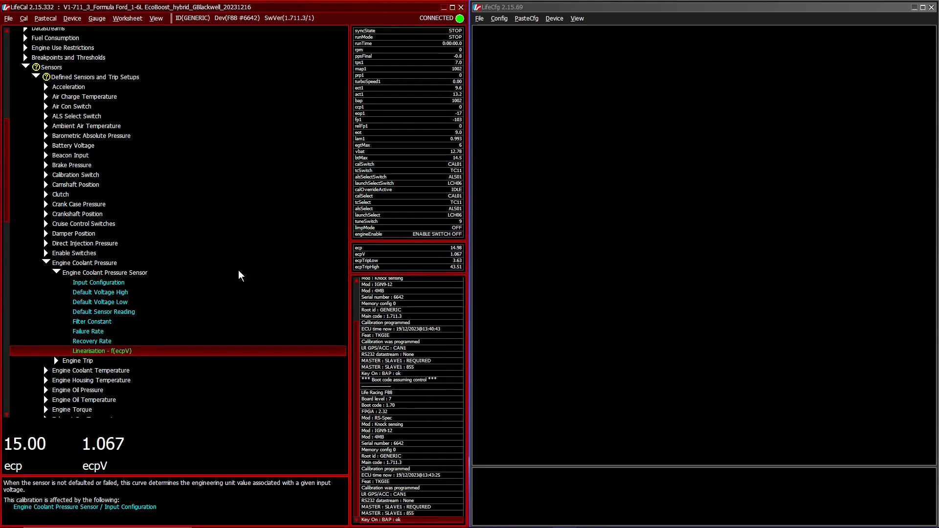
Step: Set the Default Sensor Reading of the Engine Coolant Pressure Sensor to 14.5 psi
key("Up")
key("Up")
key("Up")
key("Up")
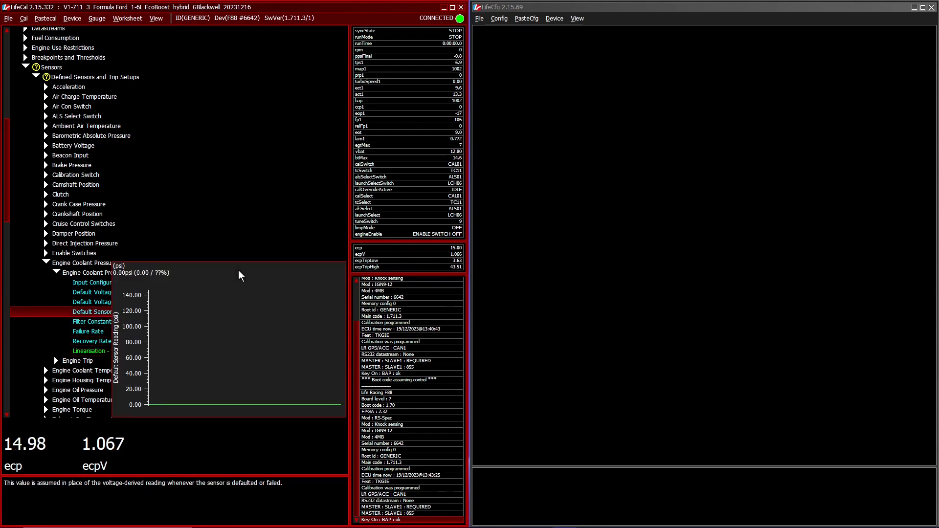
key("Up")
key("Down")
key("Down")
key("Down")
key("Up")
key("Up")
key("Up")
key("Up")
key("Down")
key("Down")
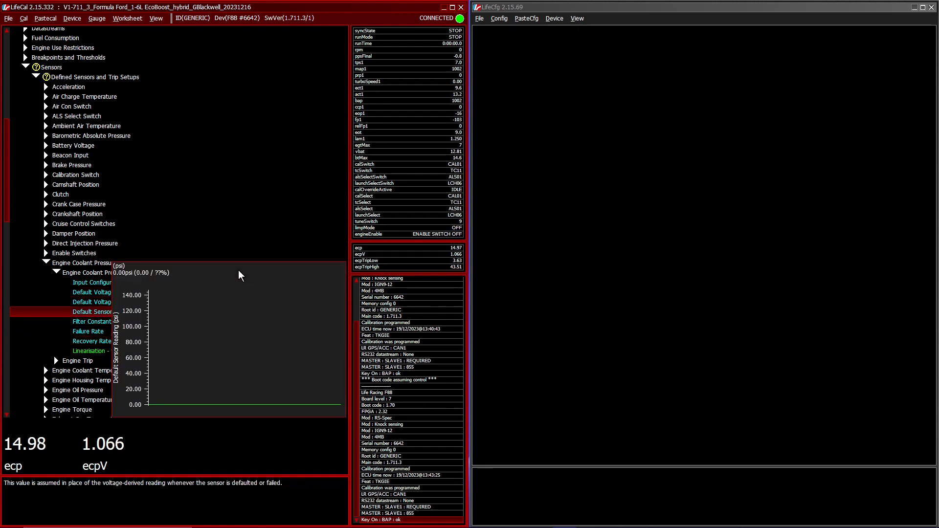
key("Return")
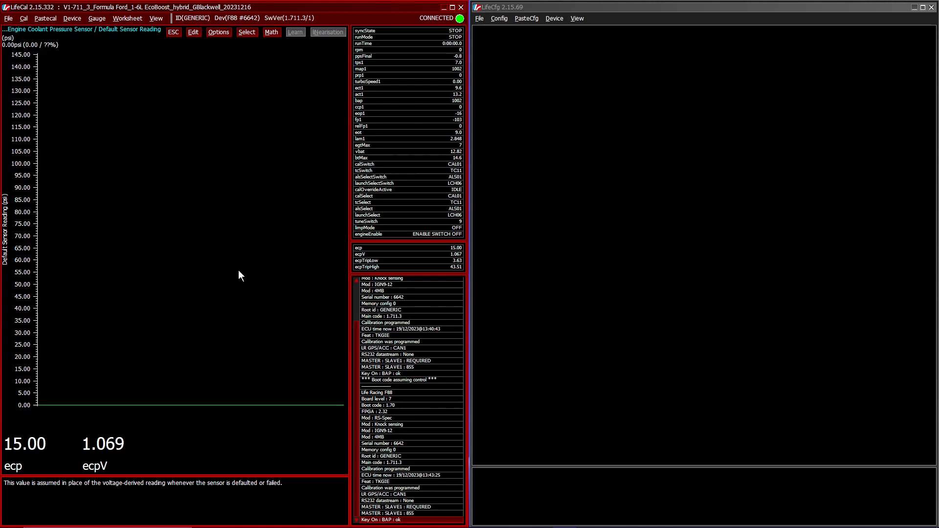
key("Return")
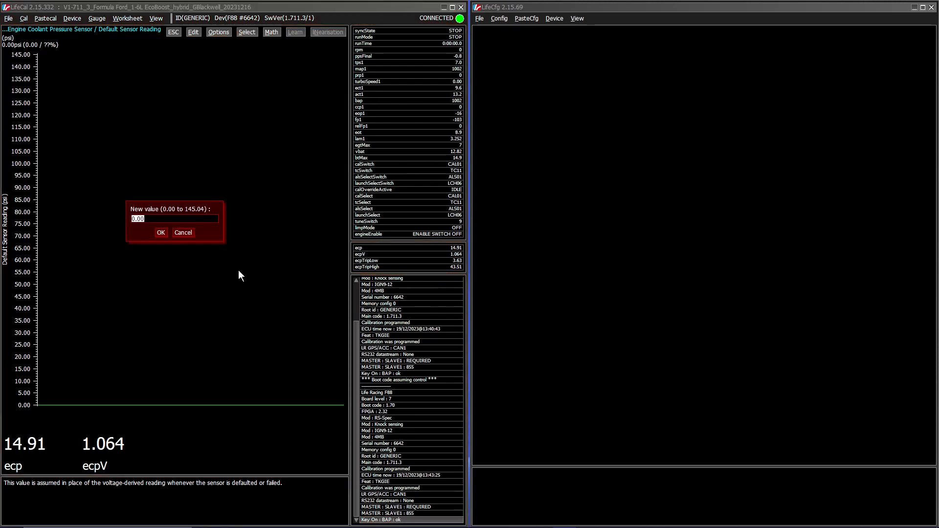
type("14.5")
key("Return")
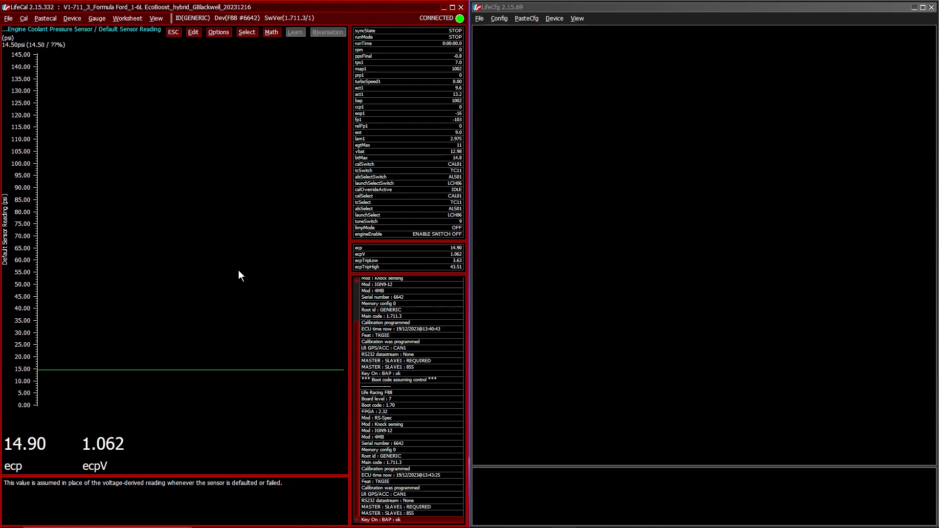
Step: Program the calibration into the ECU again to store the new default sensor reading
key("alt+d")
key("Escape")
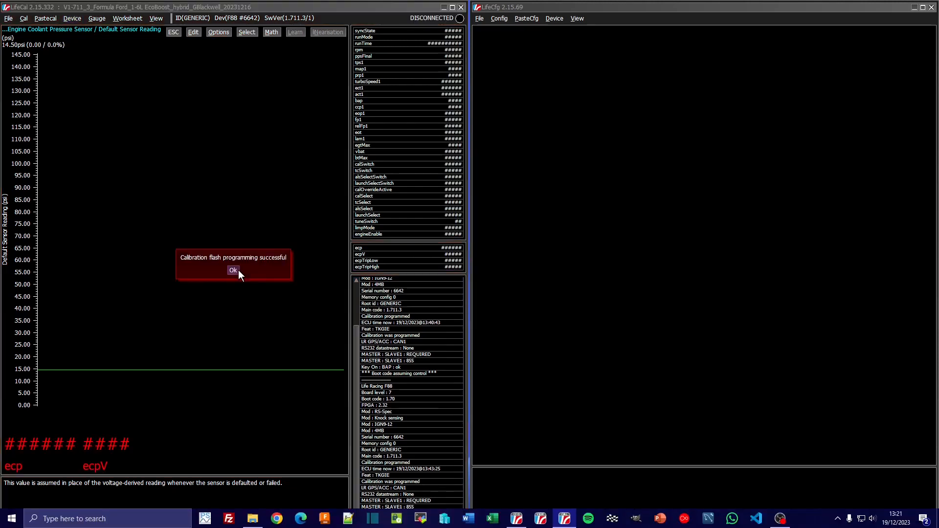
left_click(239, 270)
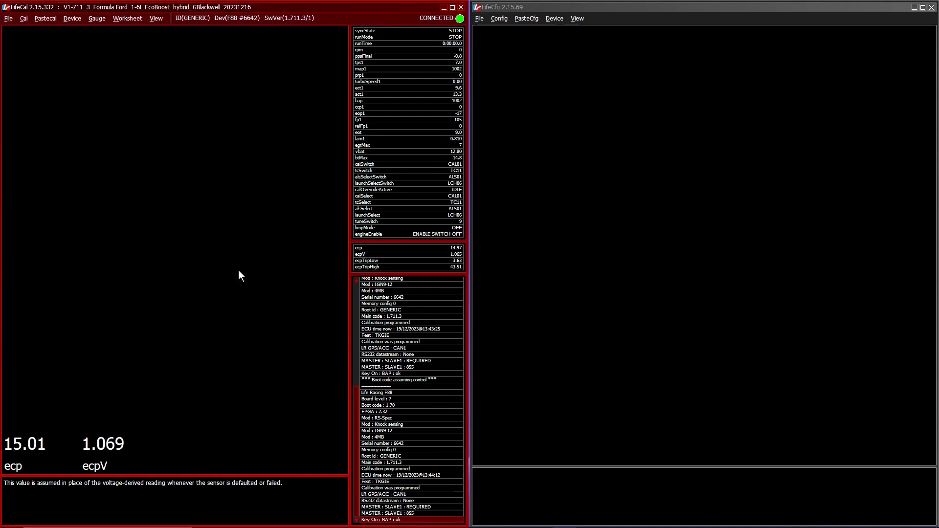
Step: Switch to LifeCfg and get the logging configuration from the first listed F88 GENERIC device
left_click(626, 90)
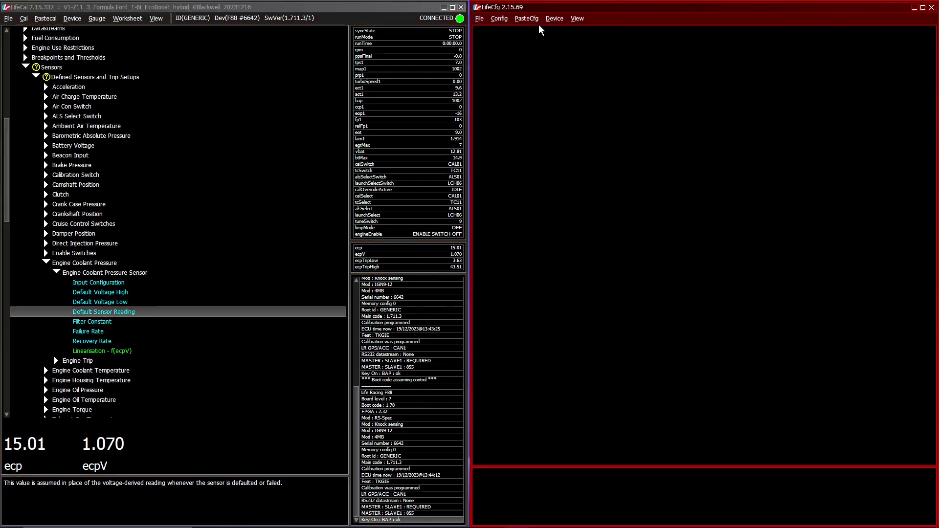
left_click(555, 18)
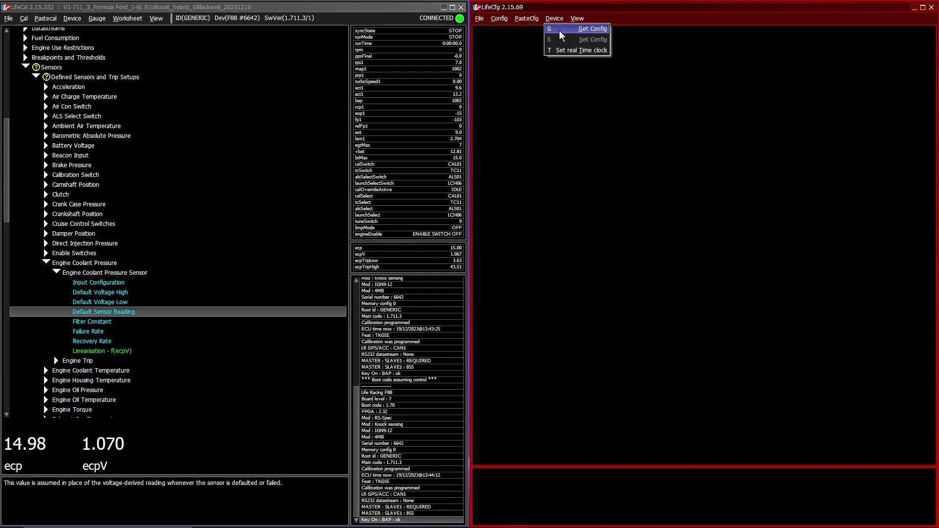
left_click(561, 32)
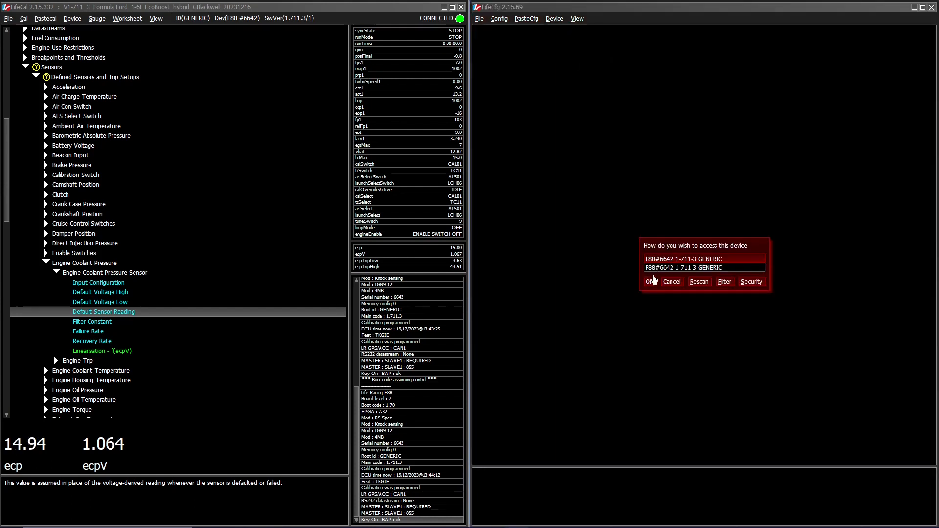
left_click(650, 282)
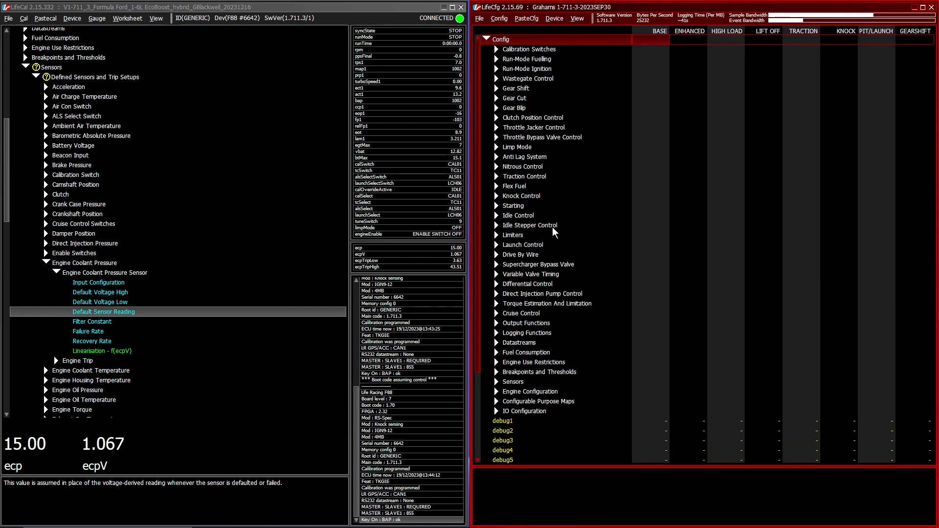
Step: List only the logged channels and look through them down to the damper channels
left_click(573, 17)
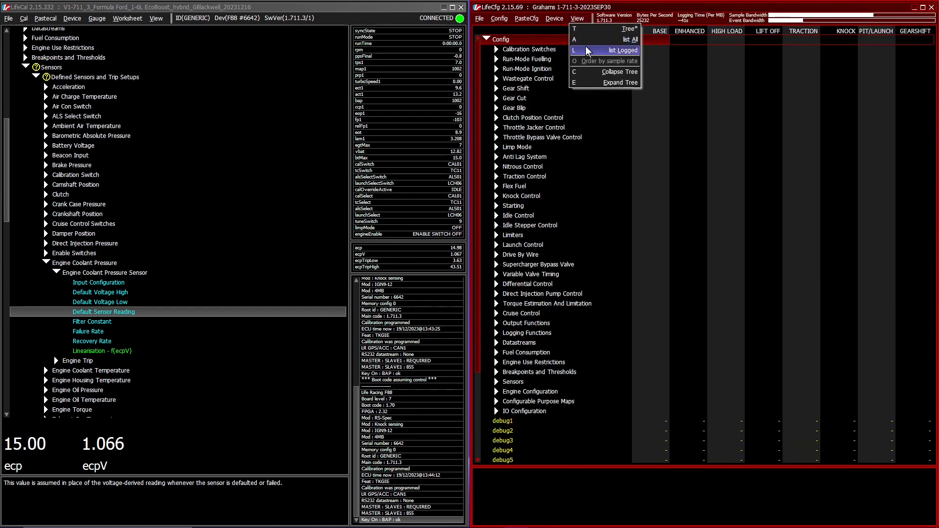
left_click(585, 47)
scroll(577, 248, "down", 5)
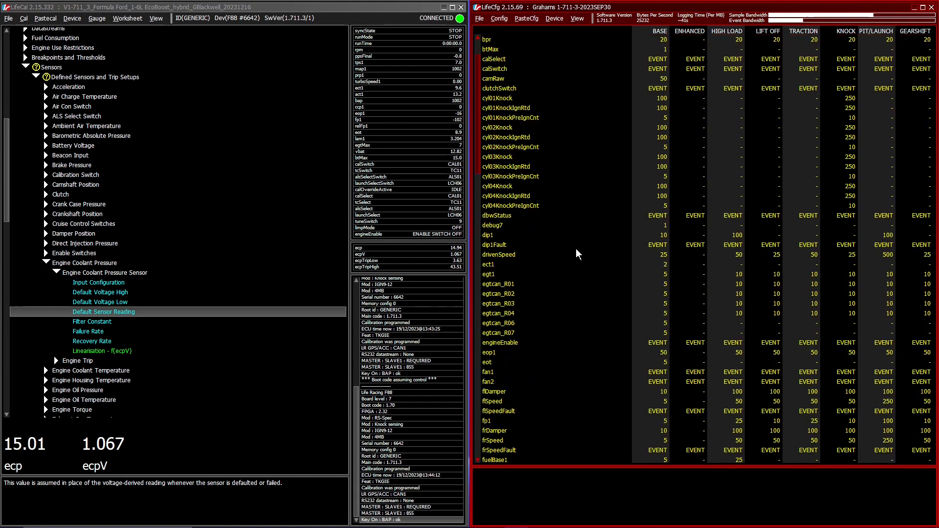
scroll(527, 264, "down", 7)
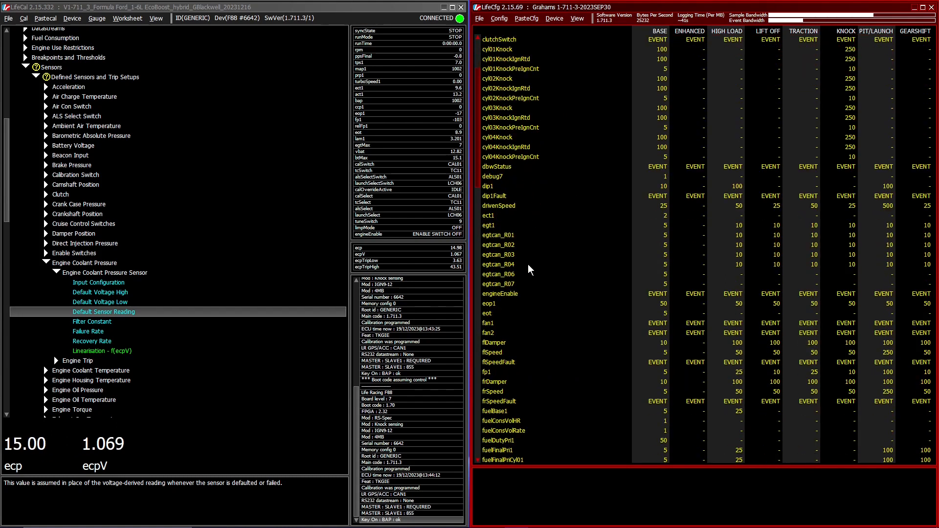
scroll(527, 270, "down", 15)
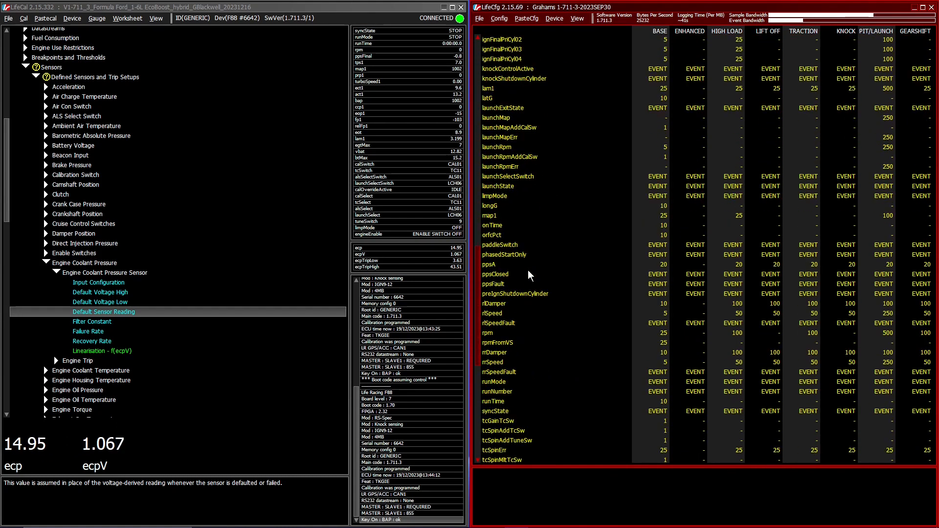
Step: Set the rrDamper sample rate to 0 in every logging condition where it is logged, from BASE to GEARSHIFT
left_click(492, 313)
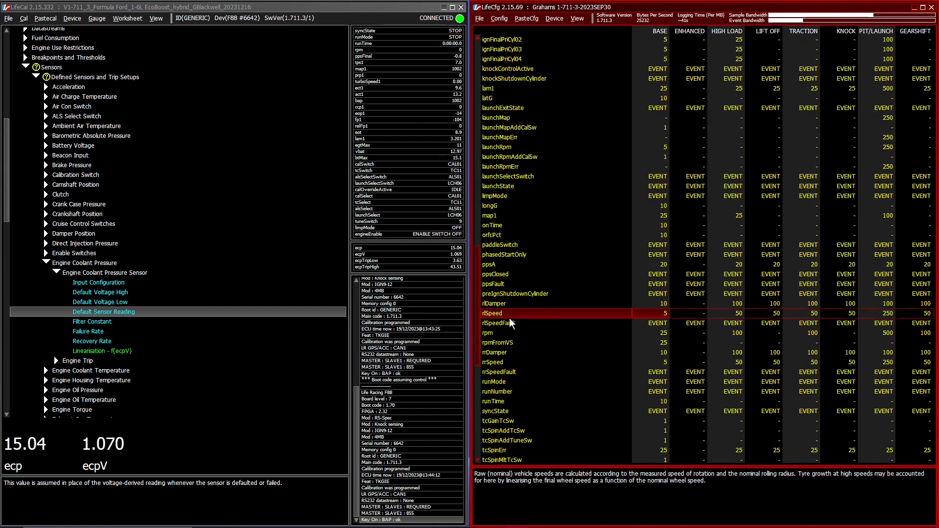
left_click(498, 354)
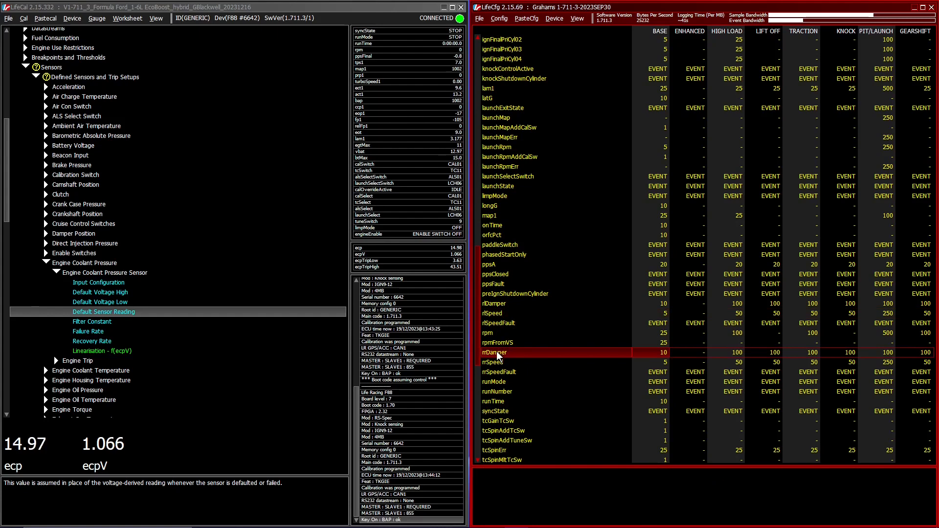
double_click(497, 351)
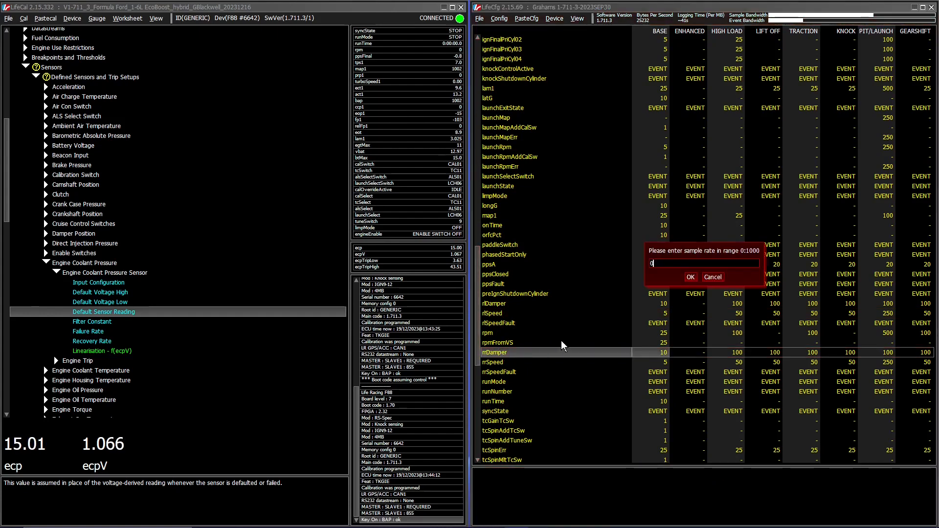
key("Return")
key("Right")
key("Right")
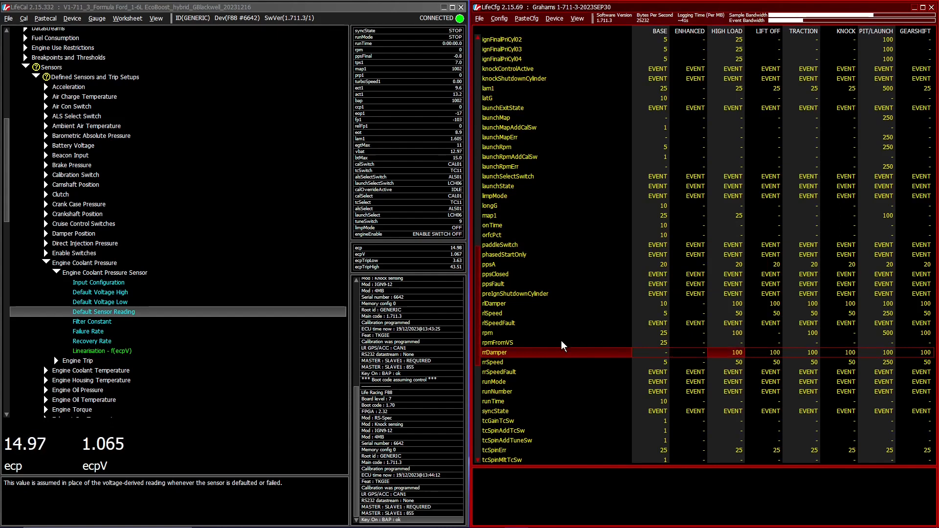
type("0")
key("Return")
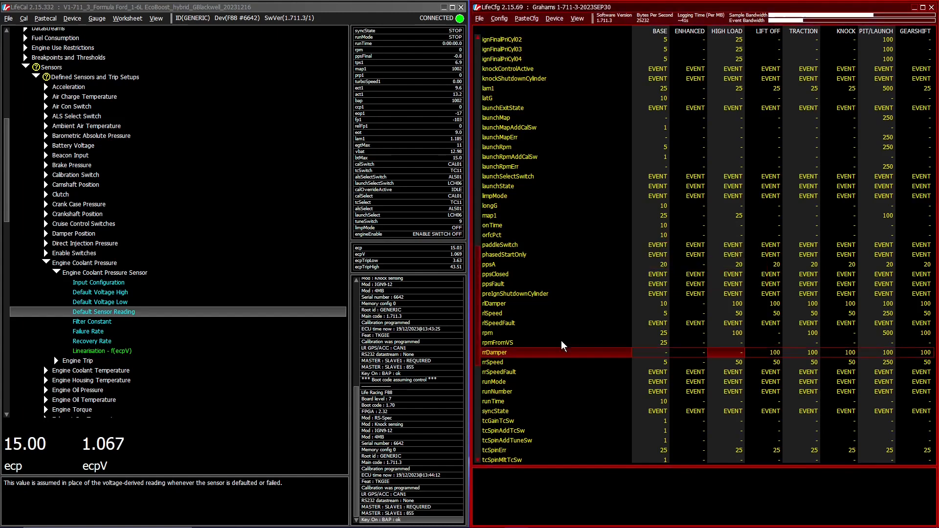
type("00")
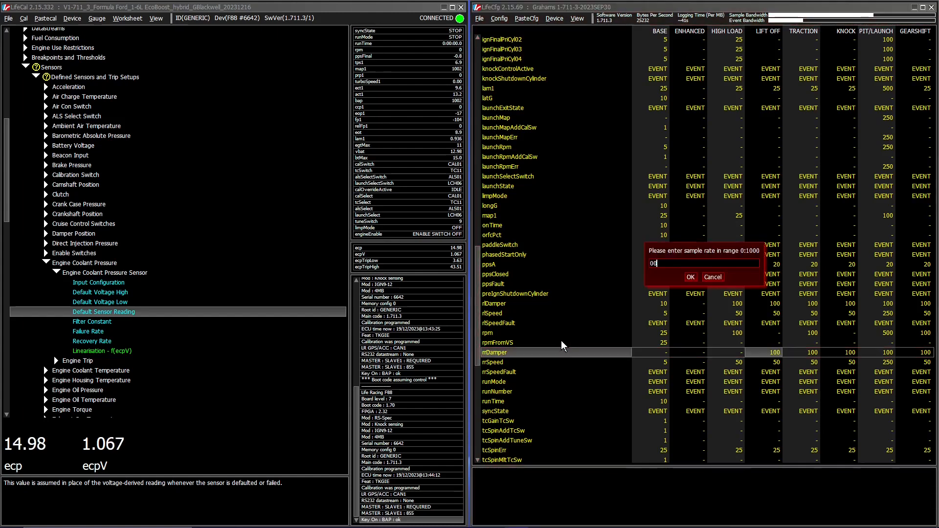
key("Return")
type("0")
key("Return")
type("0")
key("Return")
key("Right")
type("0")
key("Return")
key("Right")
type("0")
key("Return")
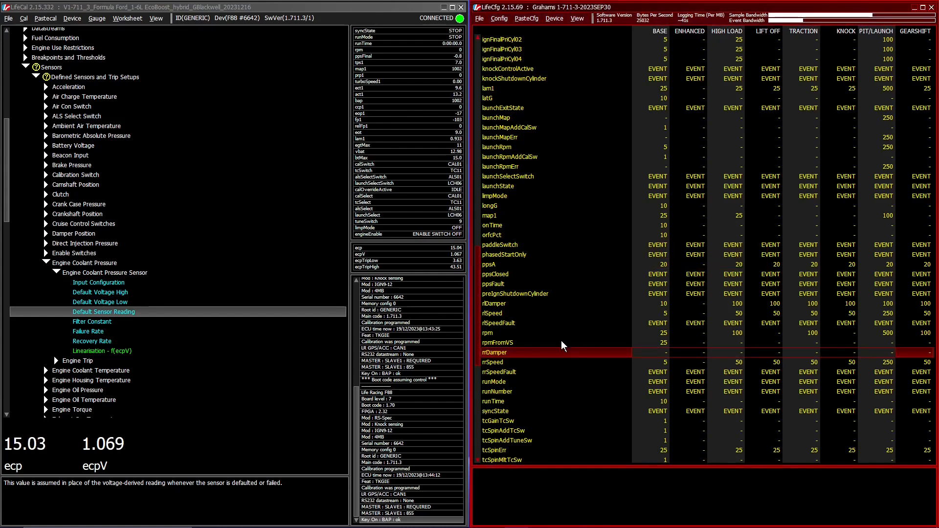
Step: Set the rlDamper sample rate to 0 in every logging condition where it is logged, from GEARSHIFT back to BASE
key("Up")
key("Up")
key("Up")
key("Up")
key("Up")
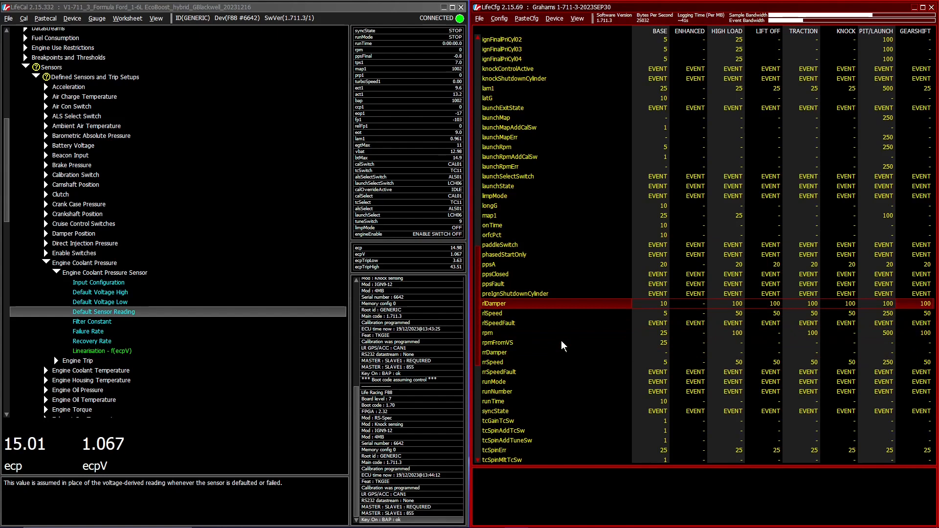
type("0")
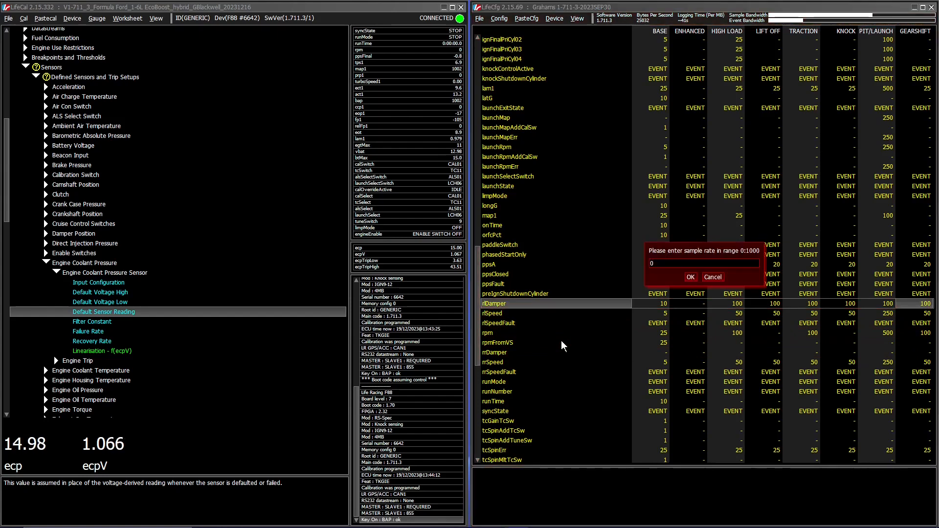
key("Return")
key("Left")
key("0")
key("Return")
key("Left")
key("0")
key("Return")
key("Left")
key("0")
key("Return")
key("Left")
key("0")
key("Return")
key("Left")
type("0")
key("Return")
key("Left")
key("Left")
type("0")
key("Return")
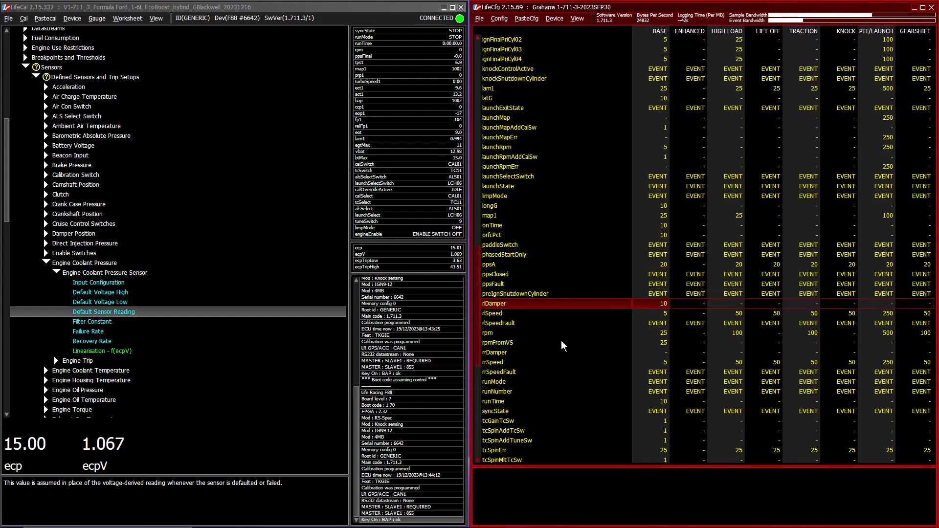
Step: Look through the logged channels from the start of the list down to ect1 for the engine coolant pressure channel
key("Down")
key("Up")
key("ctrl+Home")
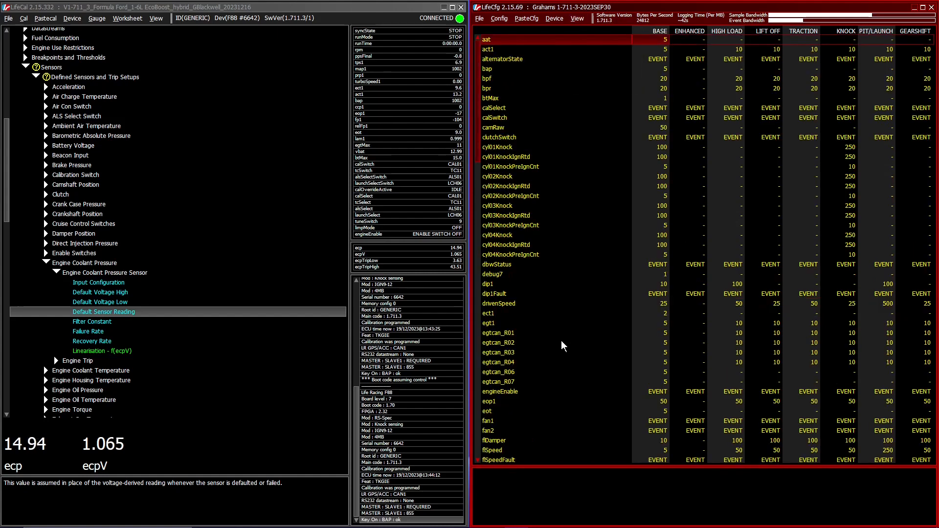
key("Down")
key("Down")
key("Down")
key("Down")
key("Down")
key("Down")
key("Down")
key("Down")
key("Down")
key("Down")
key("Down")
key("Down")
key("Down")
key("Down")
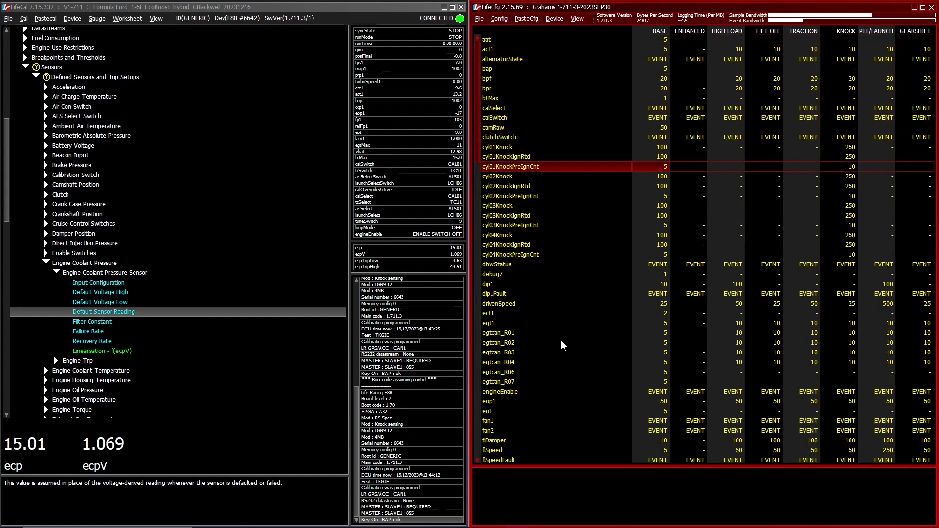
key("Down")
key("Down")
key("Down")
key("Down")
key("Down")
key("Down")
key("Down")
key("Down")
key("Down")
key("Down")
key("Down")
key("Down")
key("Down")
key("Down")
key("Down")
key("Down")
key("Up")
key("Up")
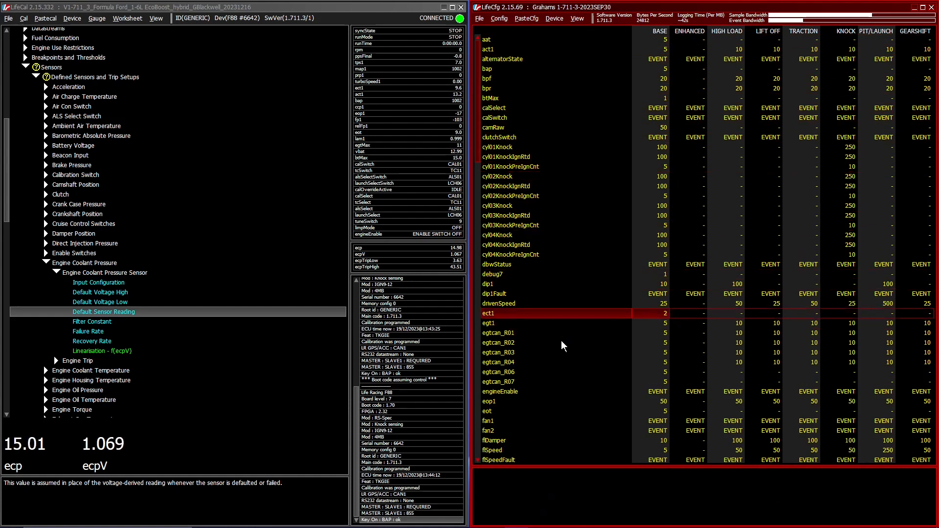
Step: List all channels instead of only the logged ones and go to the ecp channel
key("alt+v")
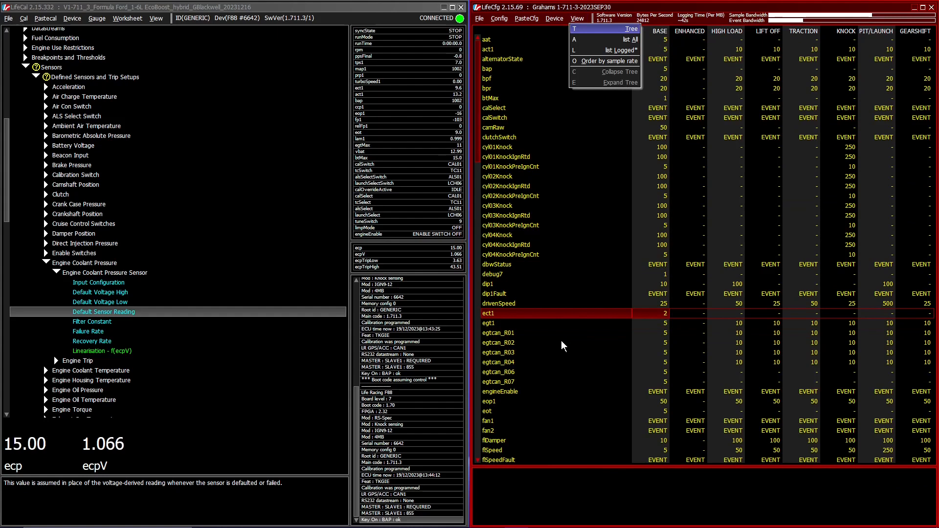
key("a")
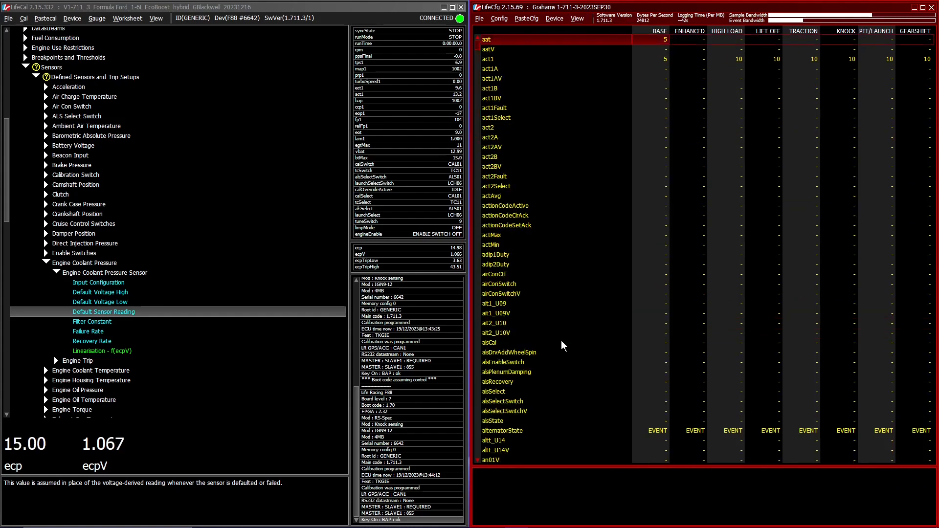
key("Page_Down")
key("Page_Down")
key("Page_Down")
key("Page_Down")
key("Page_Down")
key("Page_Down")
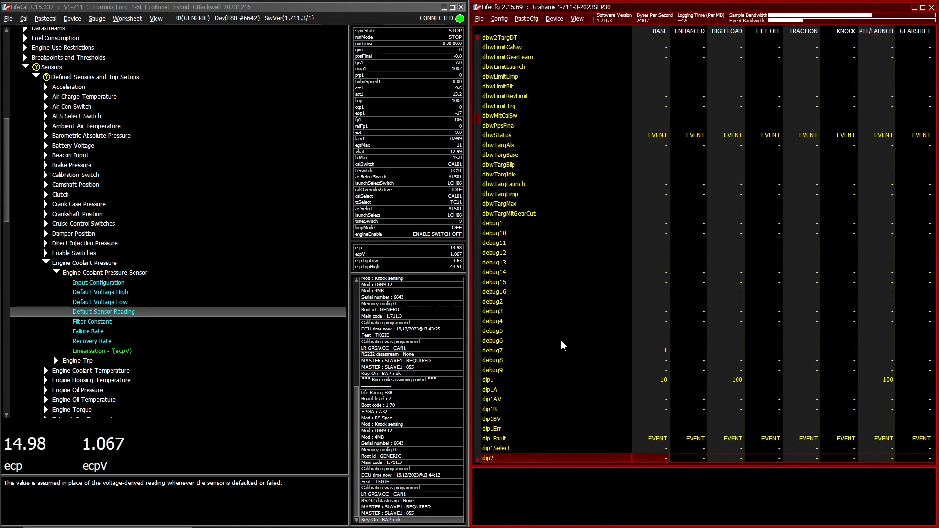
key("Page_Down")
key("Up")
key("Up")
key("Up")
key("Up")
key("Up")
key("Up")
key("Up")
key("Up")
key("Up")
key("Up")
key("Up")
key("Up")
key("Up")
key("Up")
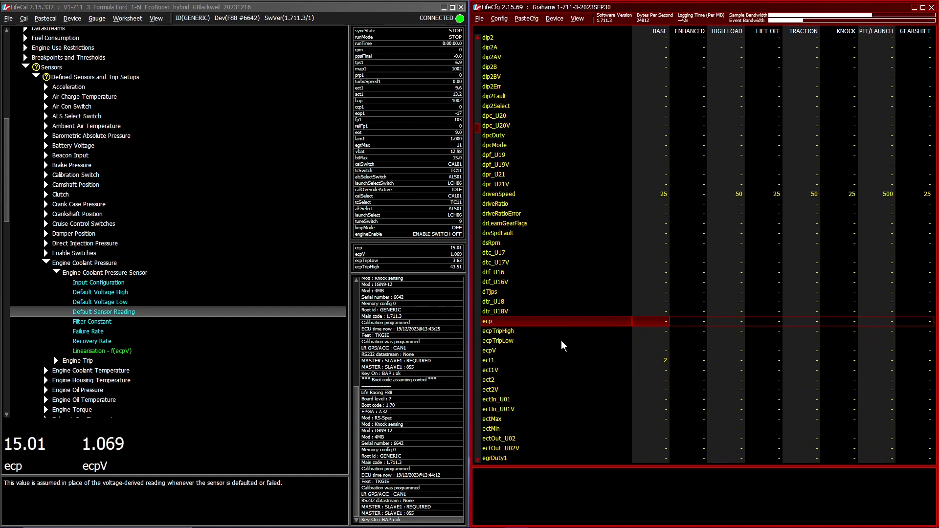
Step: Set the ecp channel's sample rate to 5 in the BASE logging condition
key("Return")
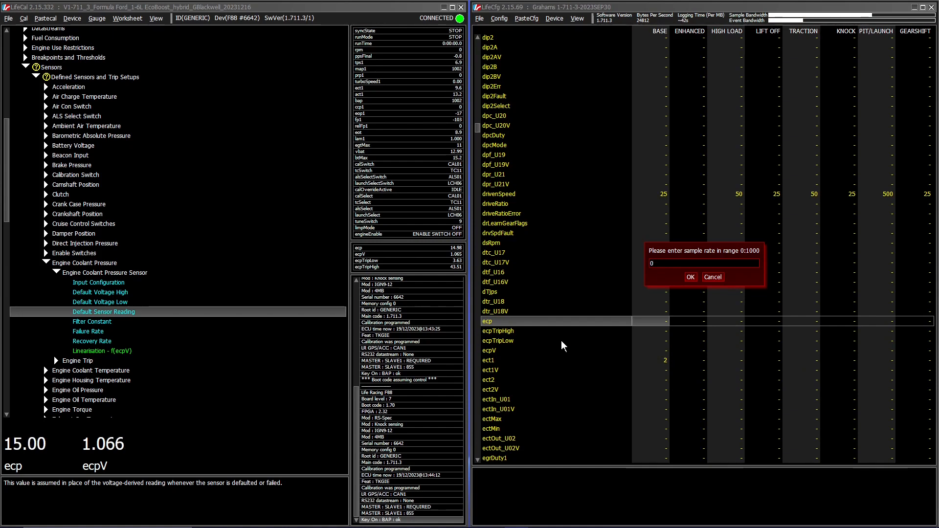
type("5")
key("Return")
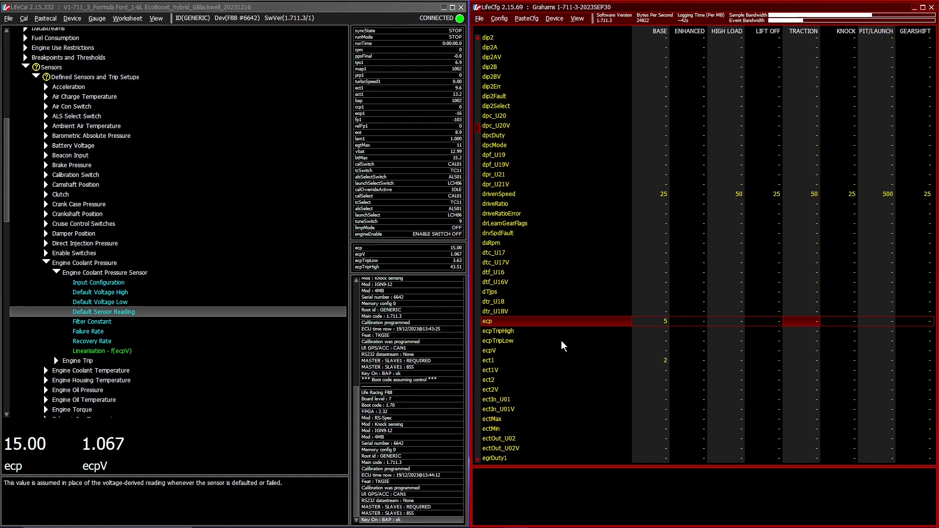
Step: Try a sample rate of 100 for ecp in the TRACTION condition and remove it again
key("Return")
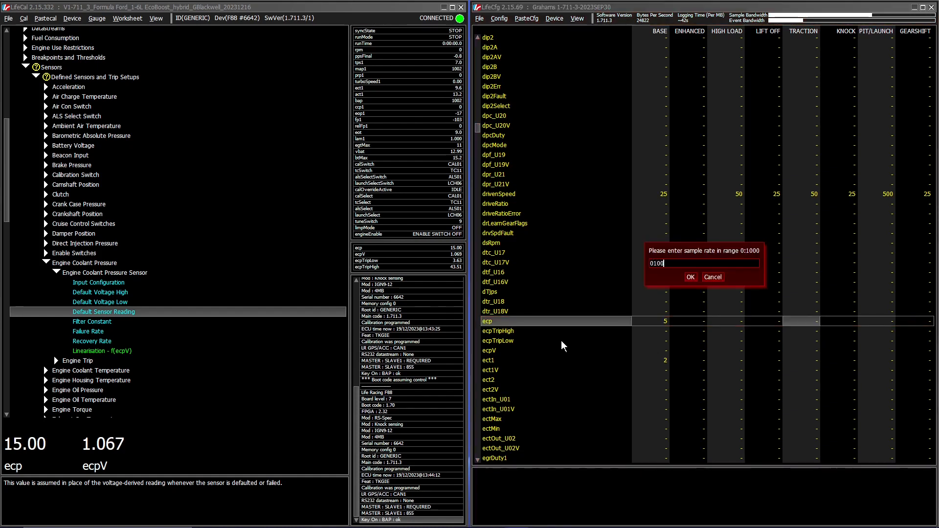
key("Return")
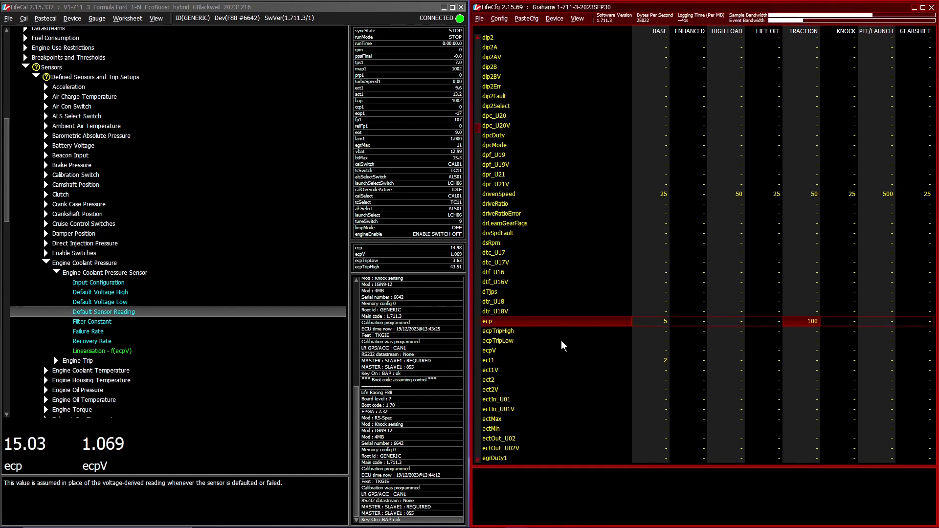
key("Return")
key("Return")
key("Left")
key("Left")
key("Left")
key("Left")
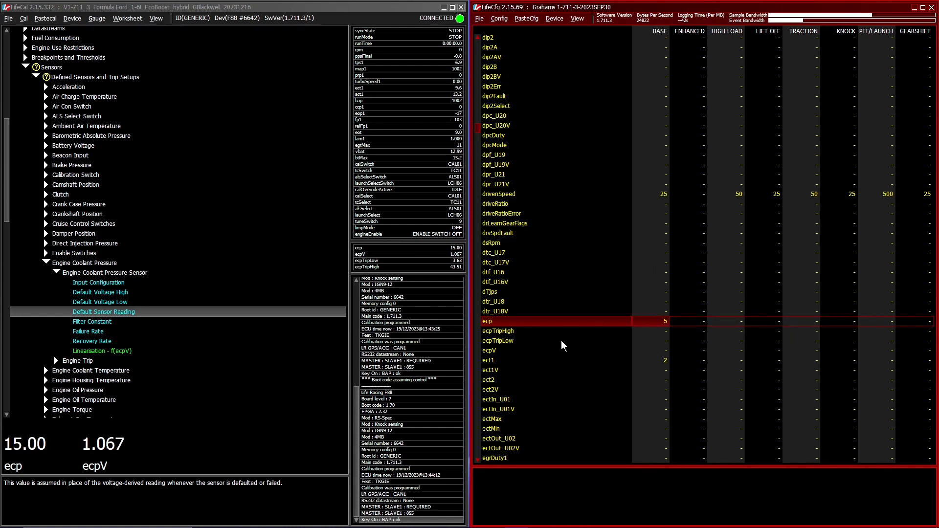
Step: Send the logging configuration to the first listed F88 GENERIC device, accepting deletion of the existing session data
key("alt+d")
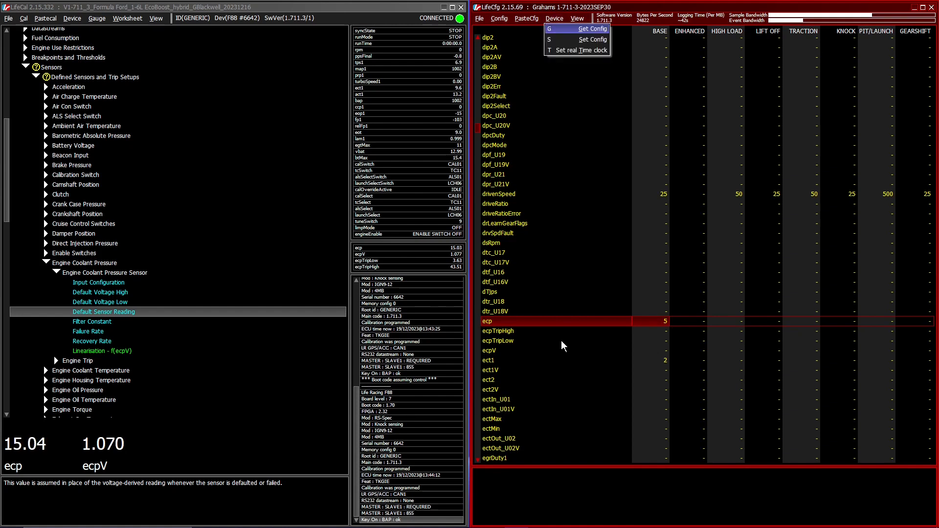
key("g")
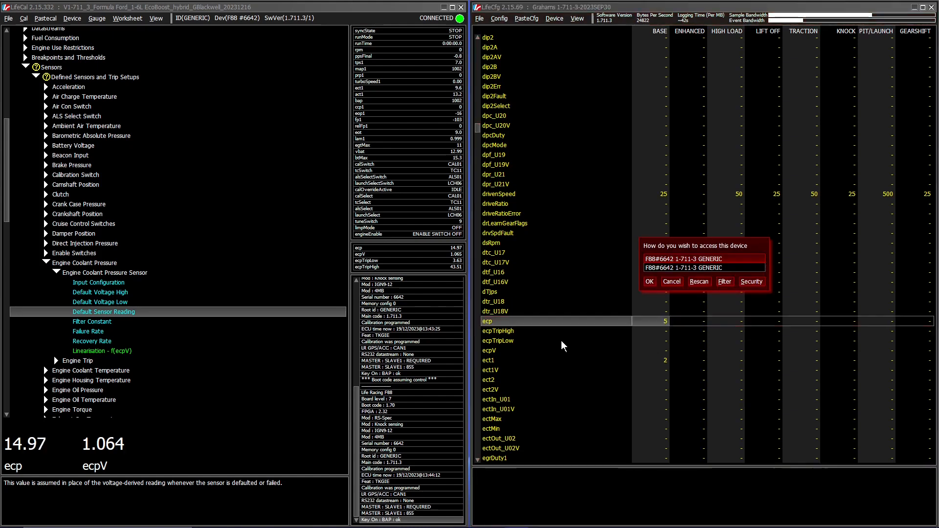
key("Return")
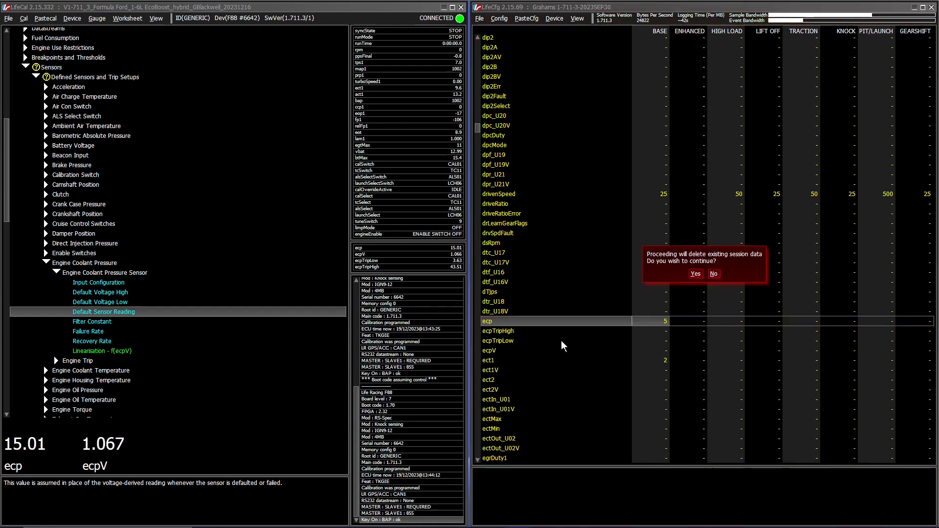
left_click(696, 274)
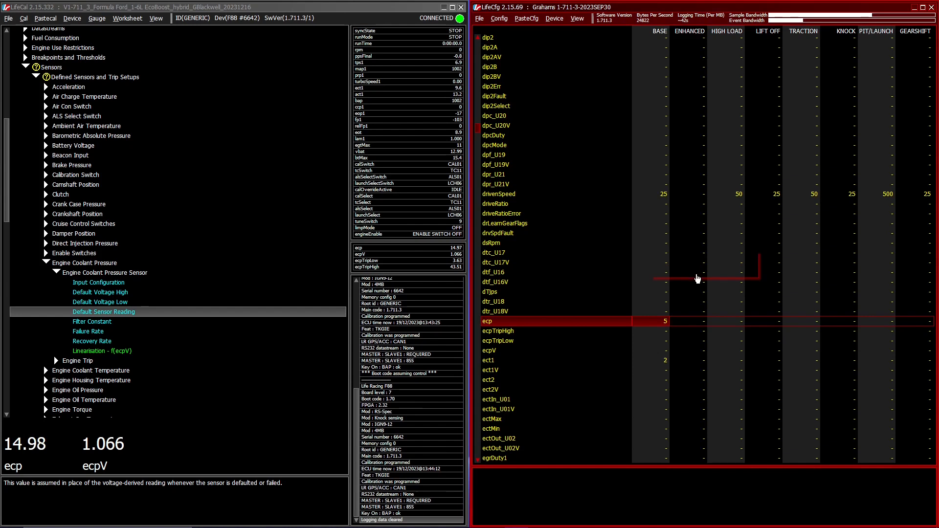
left_click(704, 271)
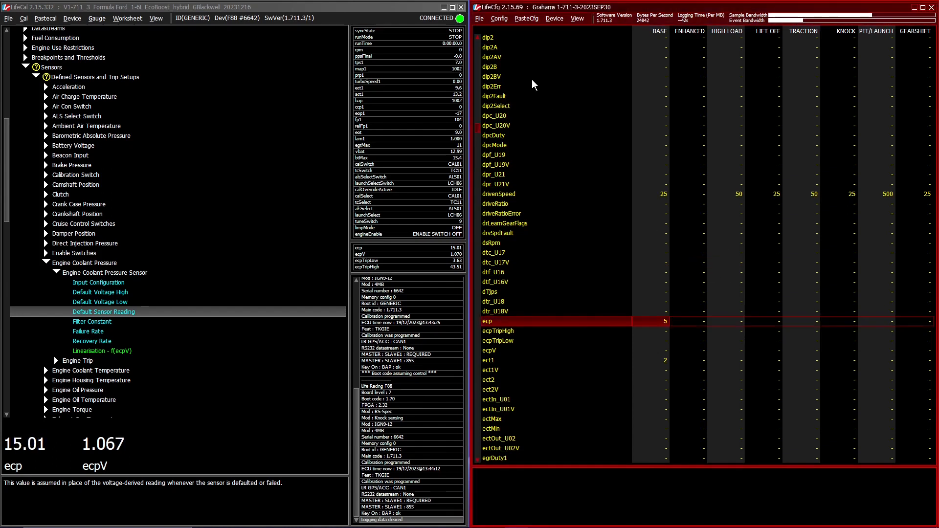
Step: Save the logging configuration to a file, changing the date at the end of its name to 2023DEC19
left_click(479, 18)
left_click(491, 50)
key("Right")
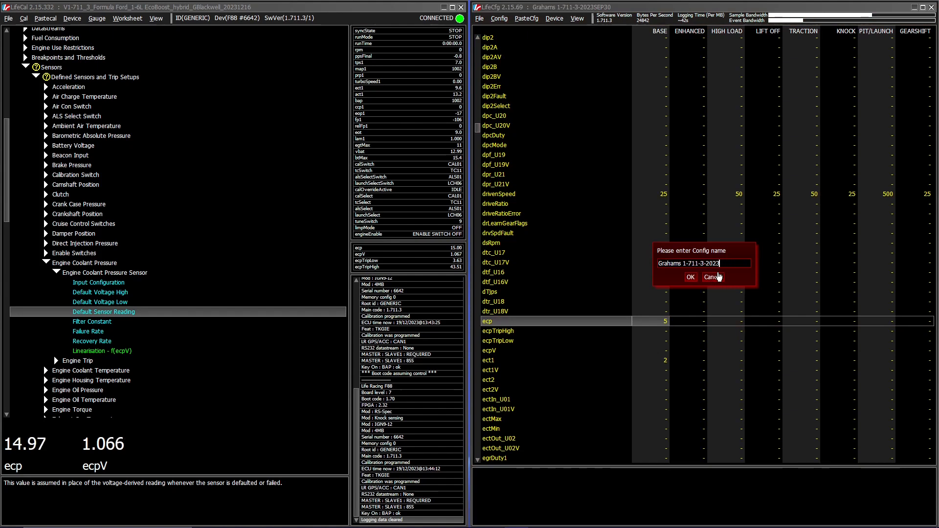
type("DED")
key("BackSpace")
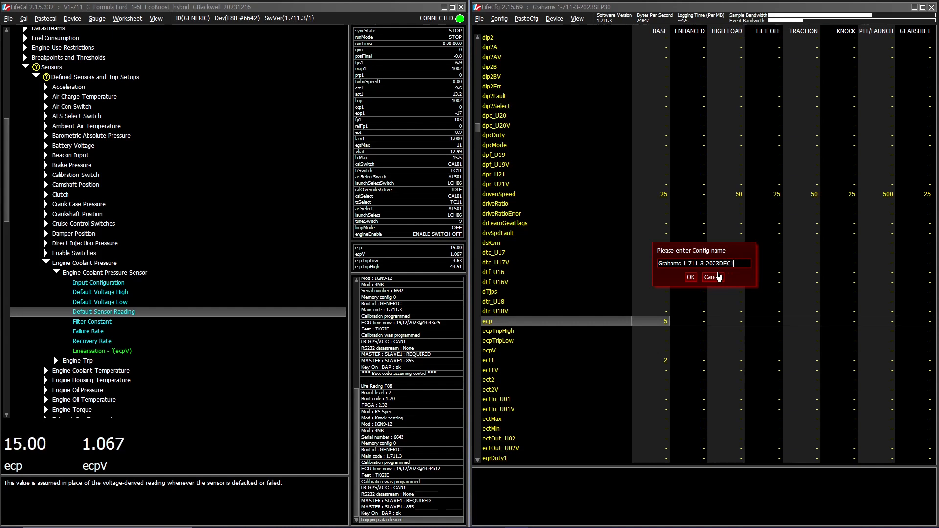
key("Return")
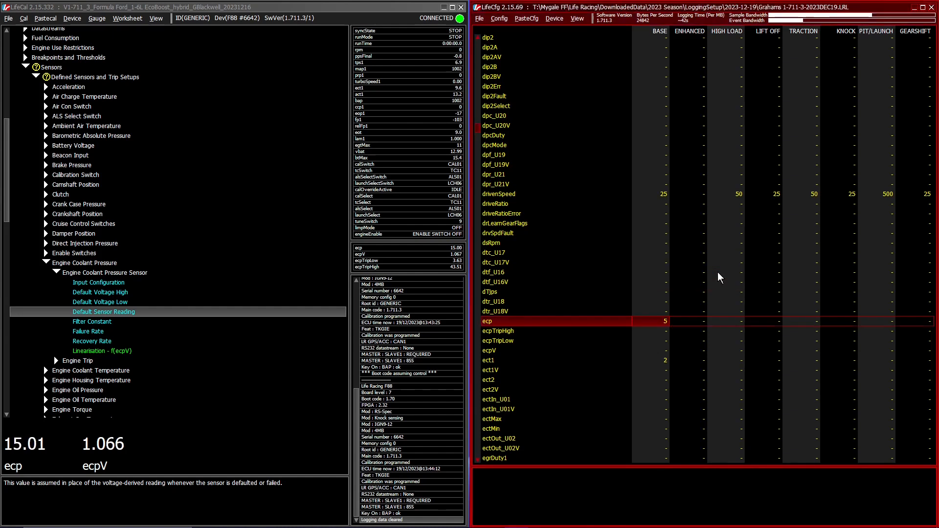
Step: Switch to LifeCal and save the calibration under its existing name with the date suffix changed to 20231219B
left_click(171, 9)
left_click(8, 18)
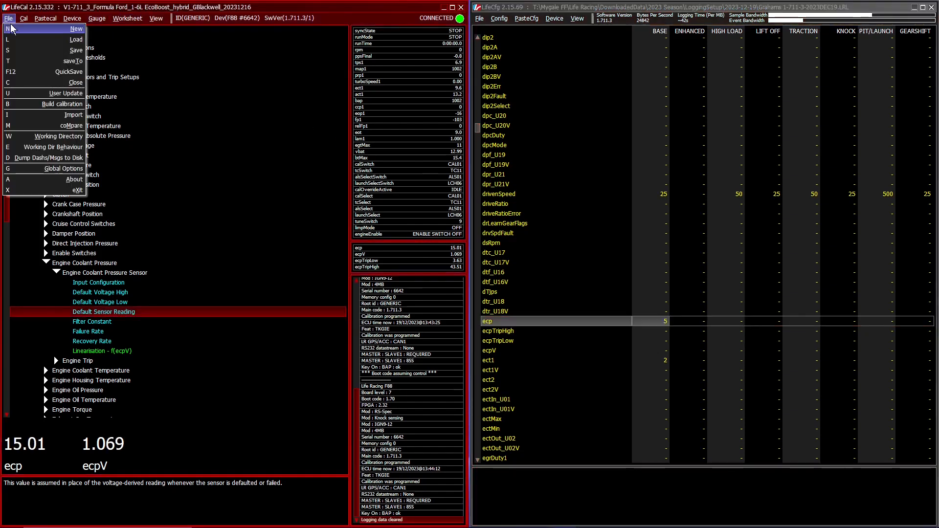
left_click(40, 54)
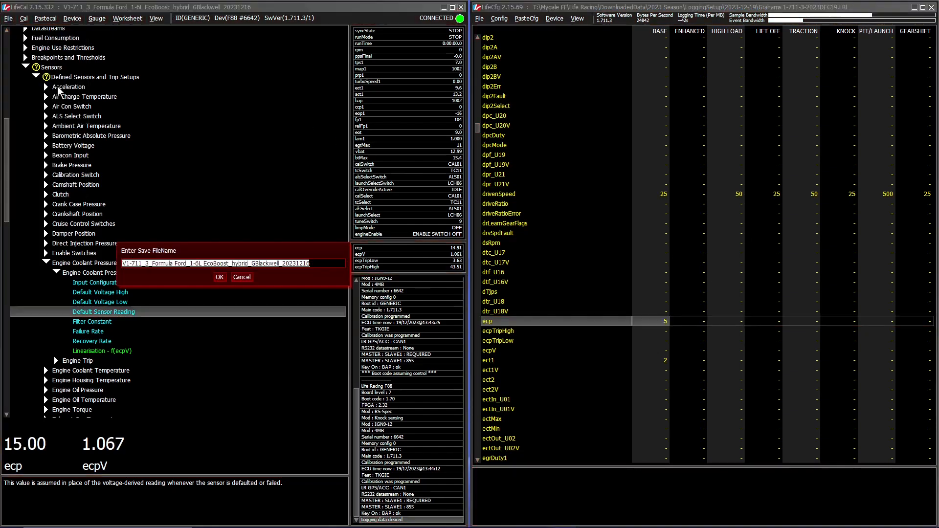
left_click(315, 264)
key("BackSpace")
type("1")
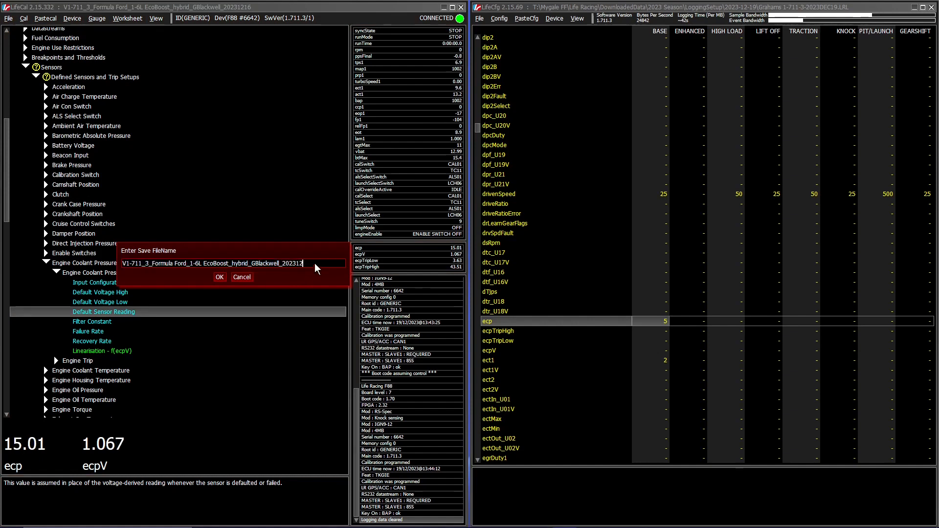
type("9B")
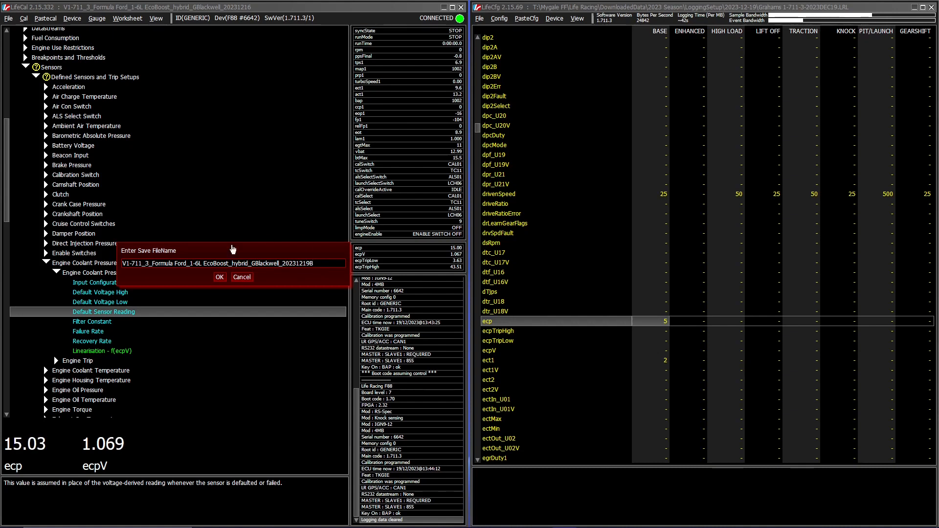
left_click(219, 277)
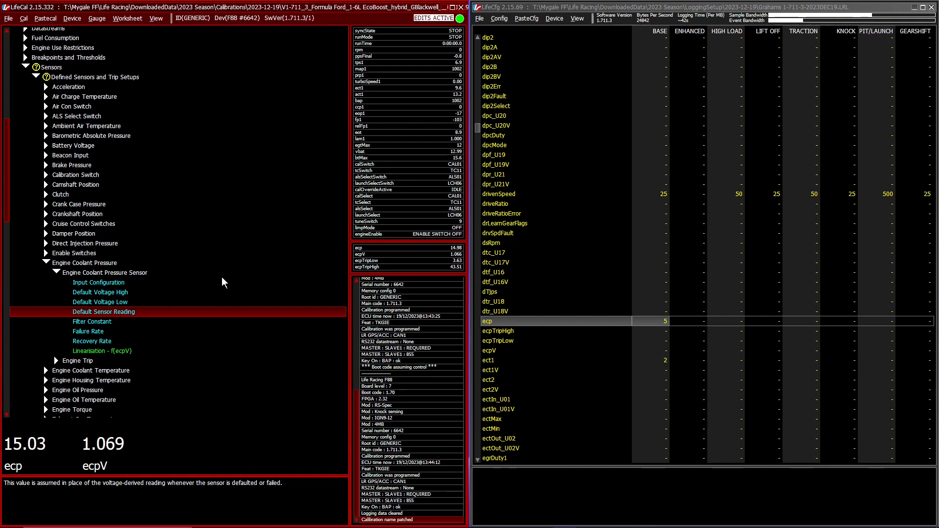
Step: Examine the Engine Trip settings under Engine Coolant Pressure, including Trip Action and Number Of Trips Allowed
double_click(81, 360)
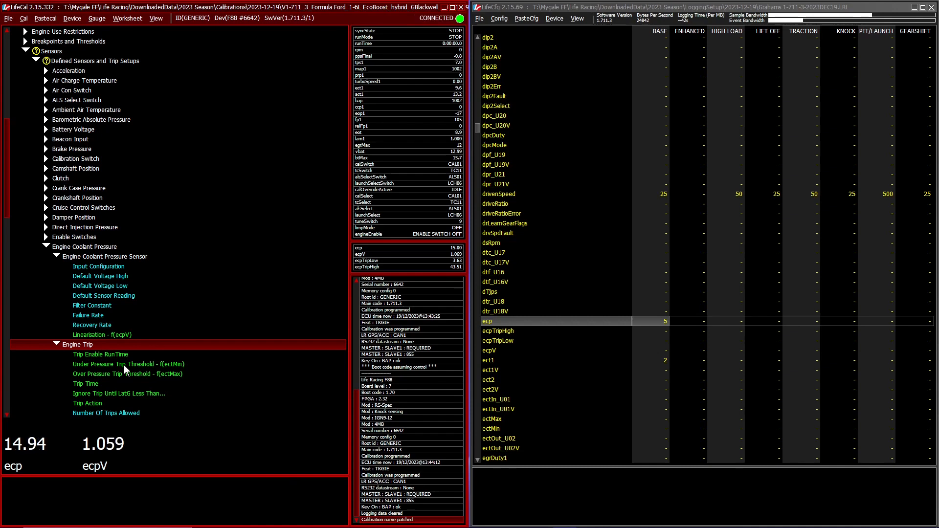
left_click(98, 404)
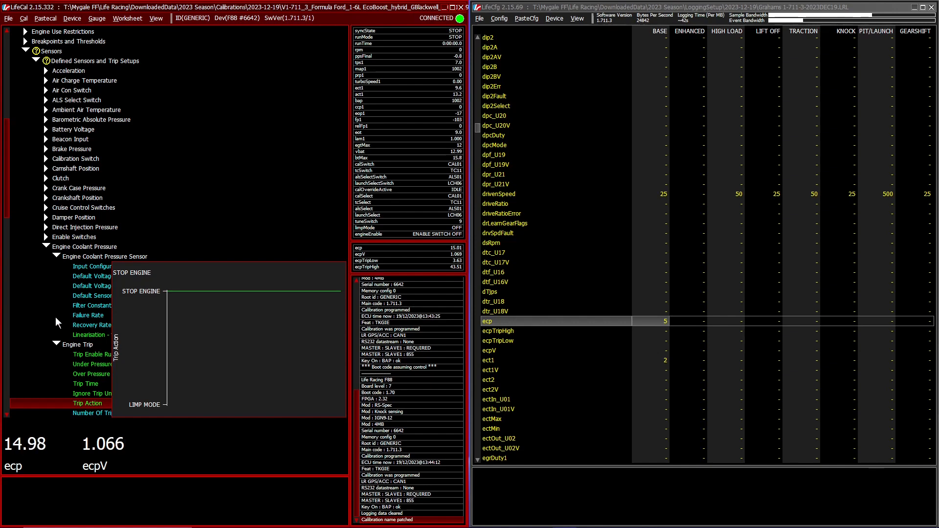
left_click(72, 345)
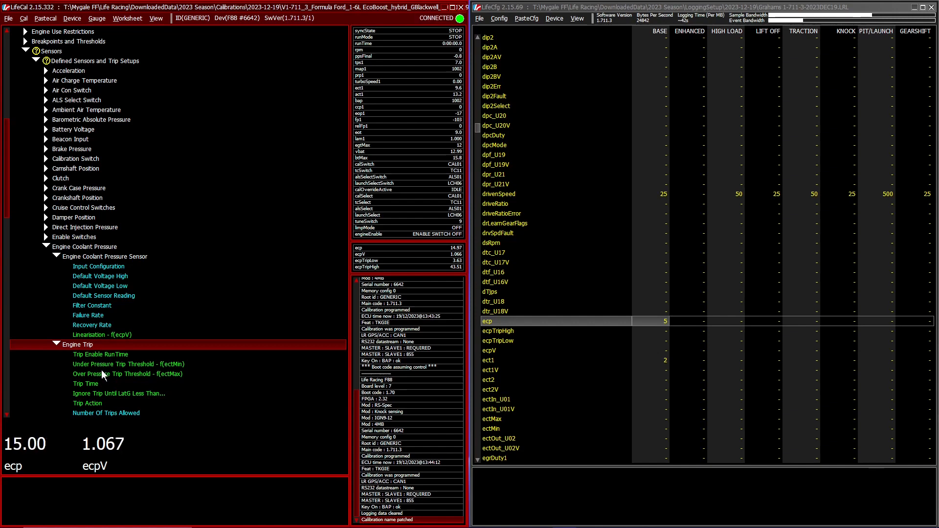
left_click(96, 413)
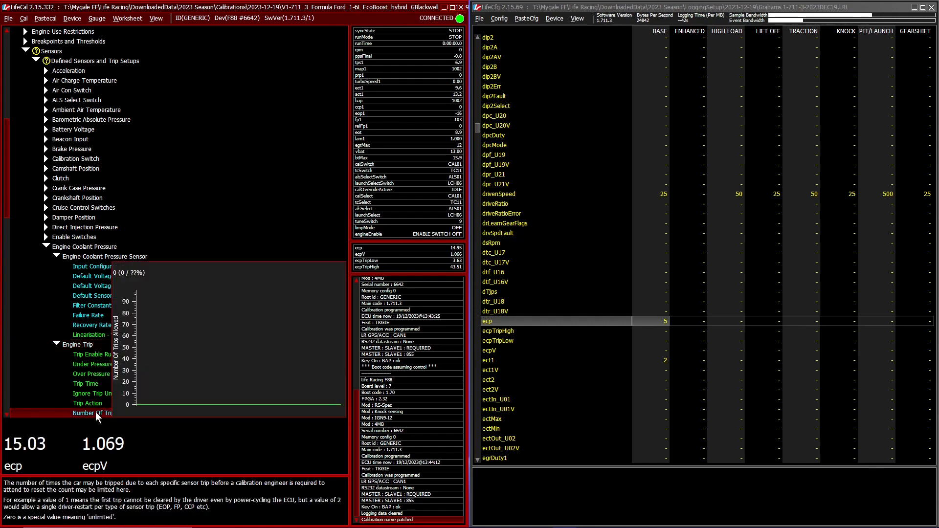
scroll(114, 378, "down", 2)
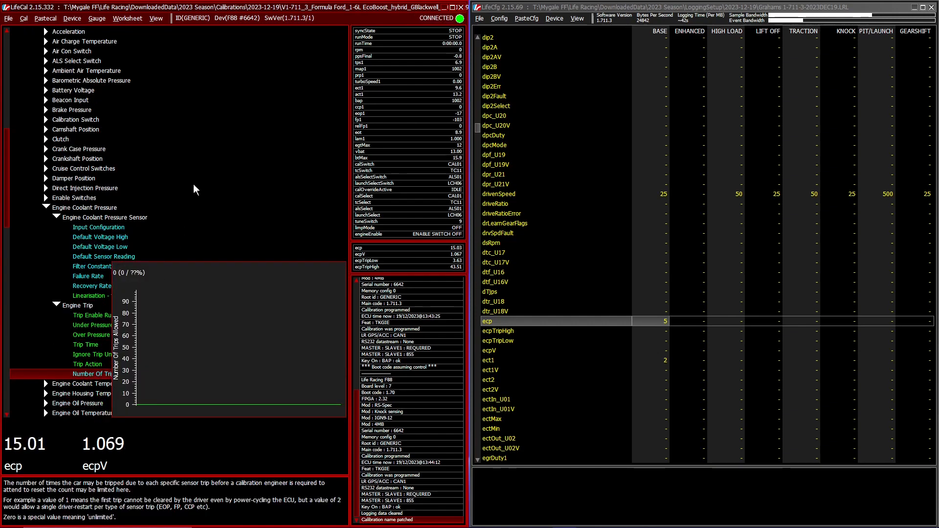
key("Left")
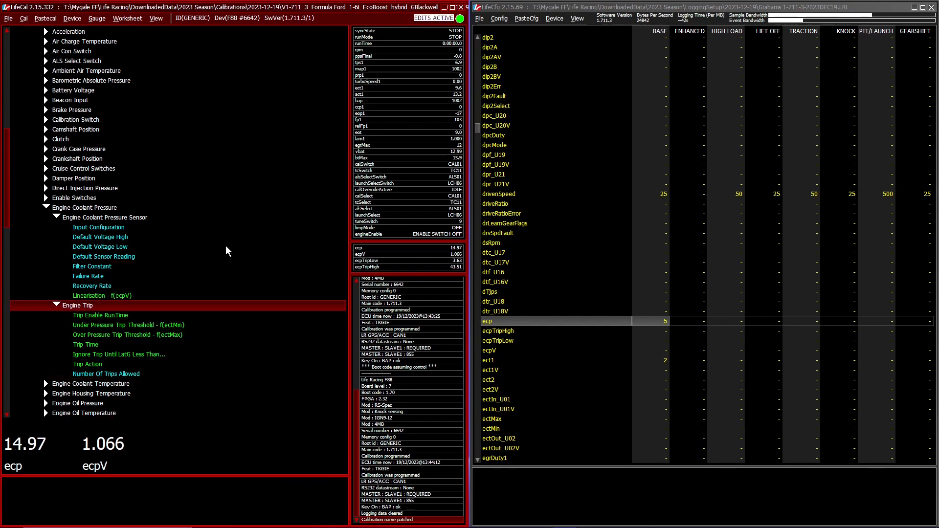